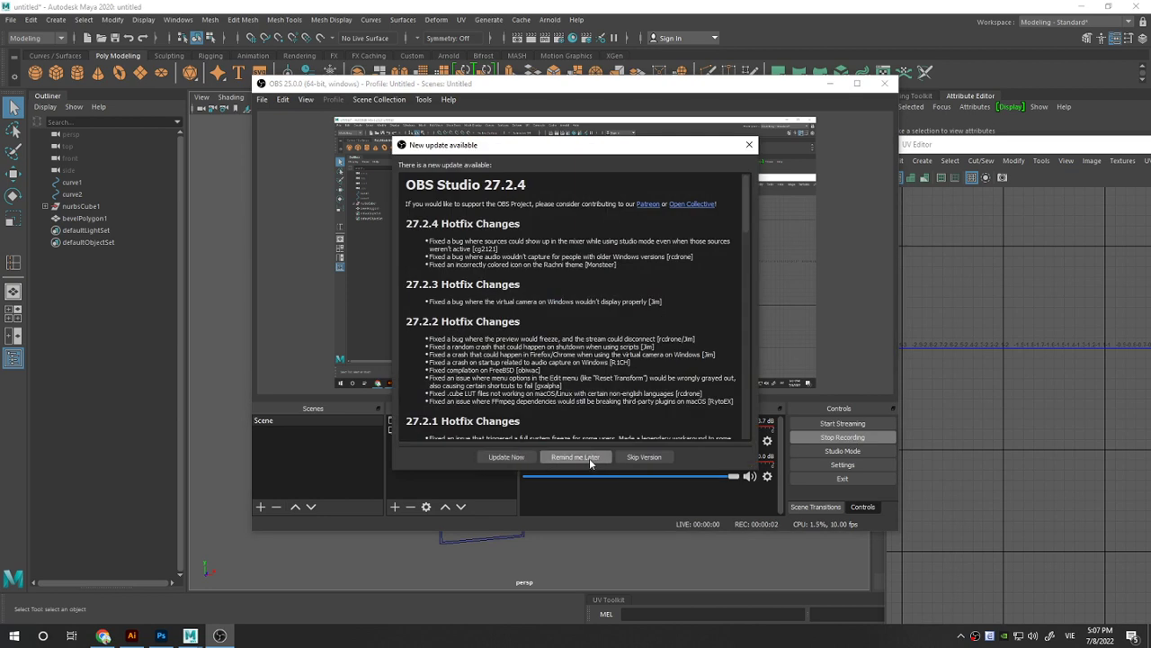
Postpone the OBS update and bring the Maya scene with the folder model to the front.
click(590, 458)
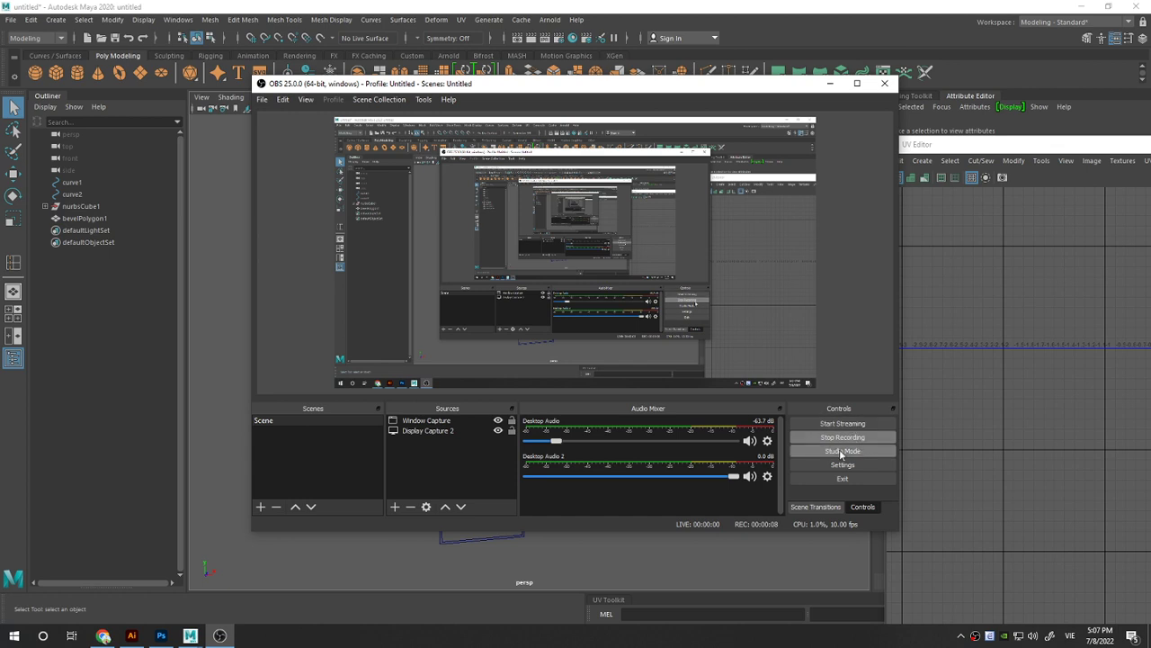
click(151, 528)
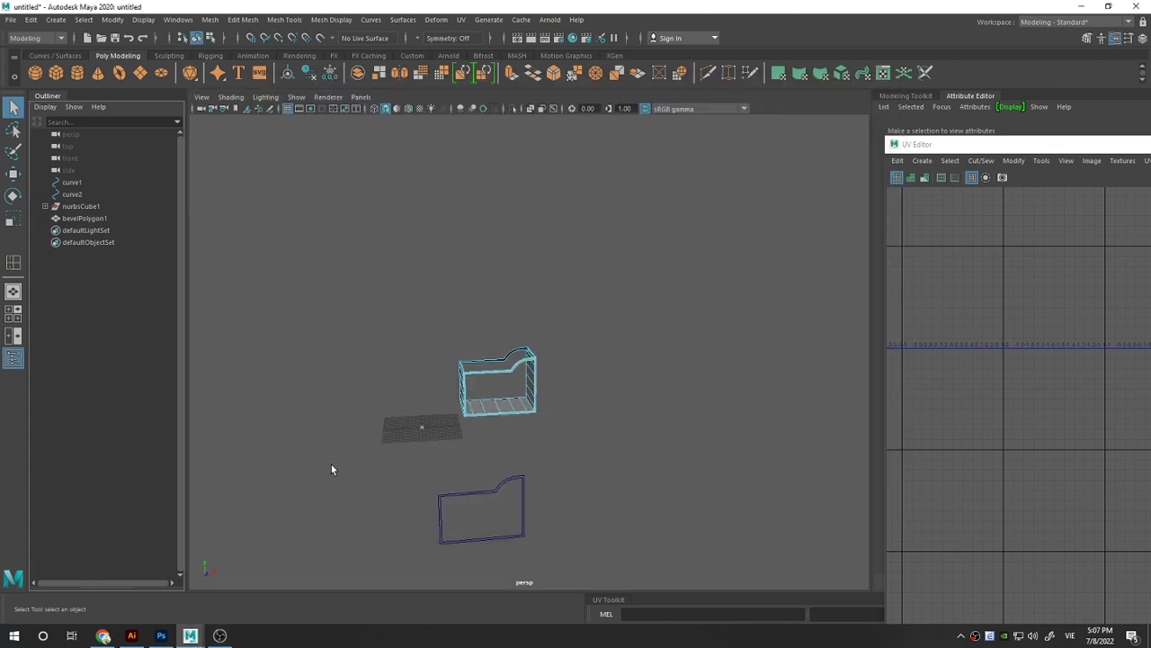
click(223, 636)
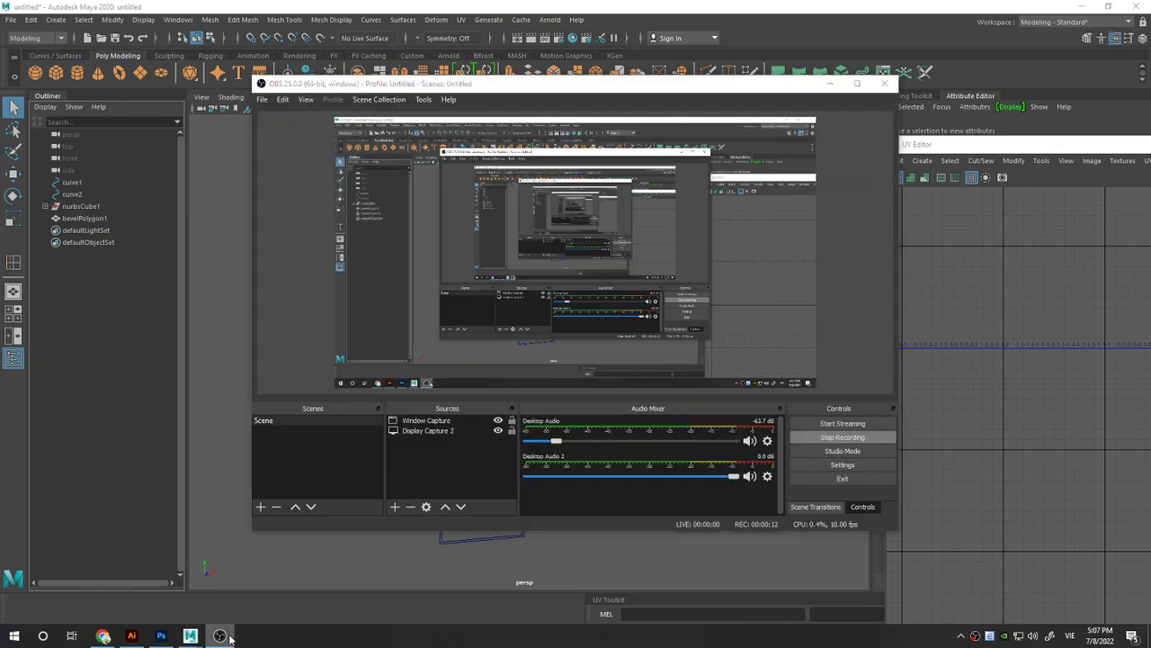
click(222, 636)
mouse_move(502, 386)
alt+mouse_down()
mouse_move(626, 423)
mouse_move(622, 441)
alt+mouse_up()
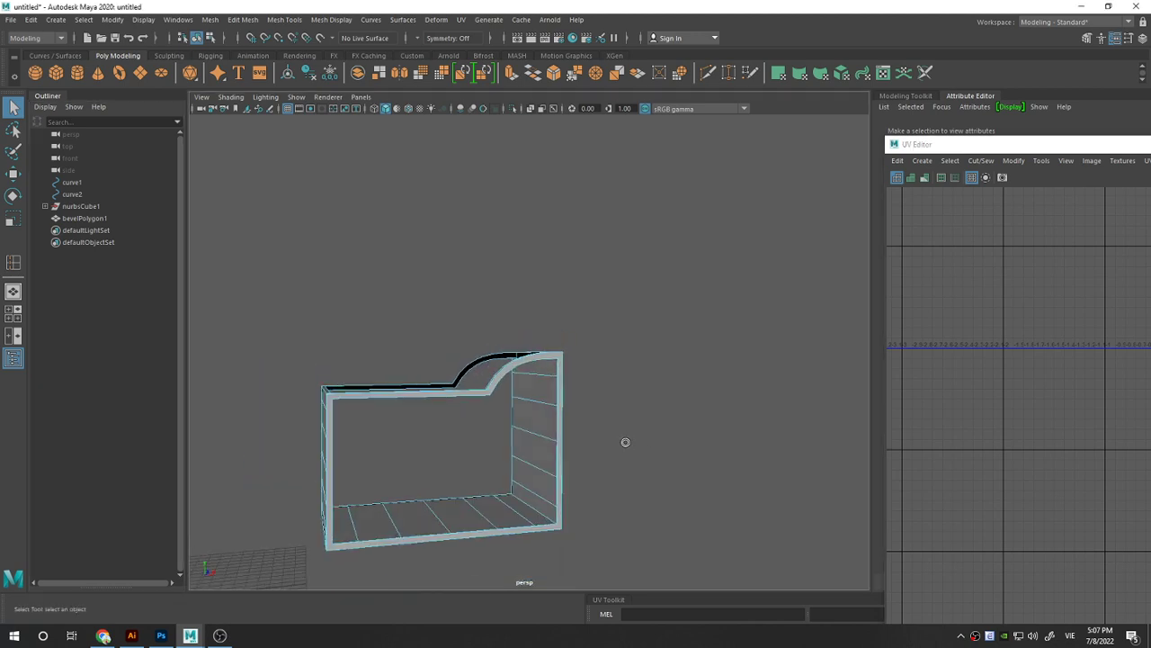
mouse_move(571, 393)
alt+mouse_down()
mouse_move(585, 419)
mouse_move(545, 404)
mouse_move(508, 417)
alt+mouse_up()
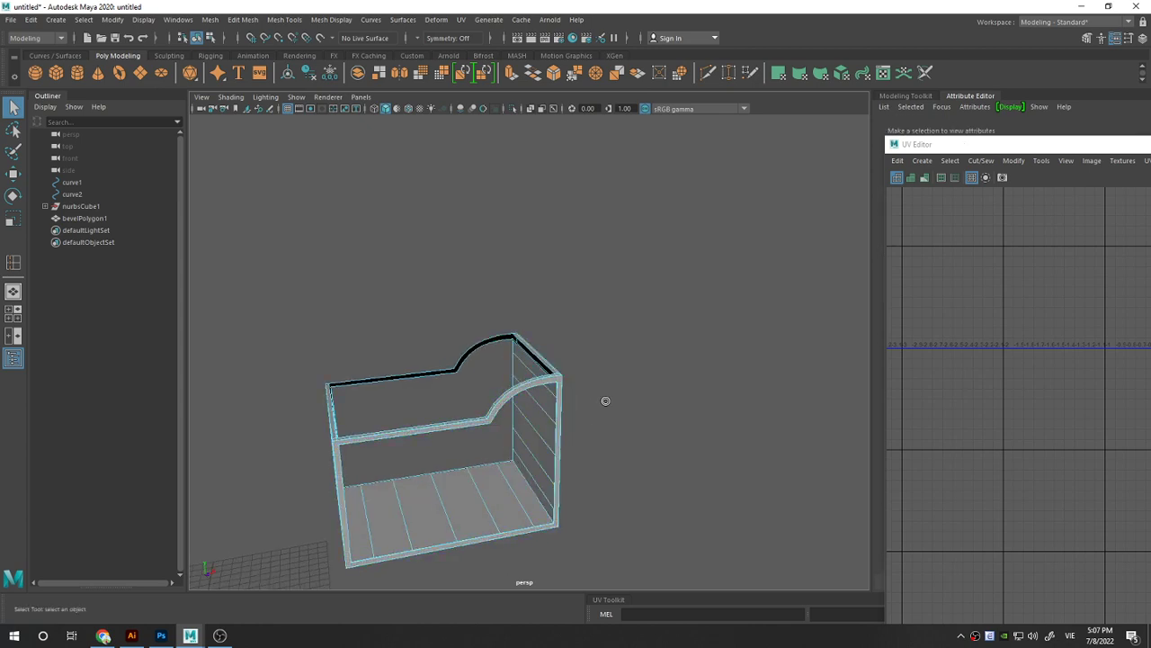
scroll(561, 381, up, 3)
scroll(560, 380, down, 3)
mouse_move(604, 414)
alt+mouse_down()
mouse_move(607, 401)
mouse_move(575, 407)
alt+mouse_up()
click(221, 635)
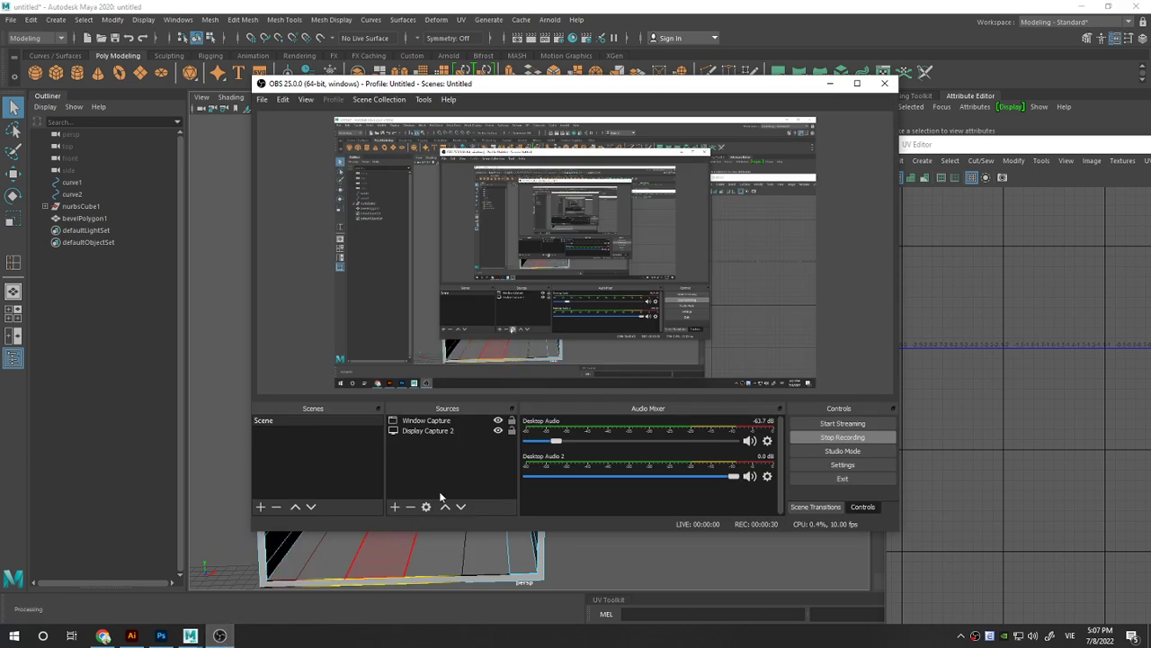
click(140, 501)
mouse_move(557, 422)
alt+mouse_down()
mouse_move(585, 442)
mouse_move(736, 460)
mouse_move(579, 432)
alt+mouse_up()
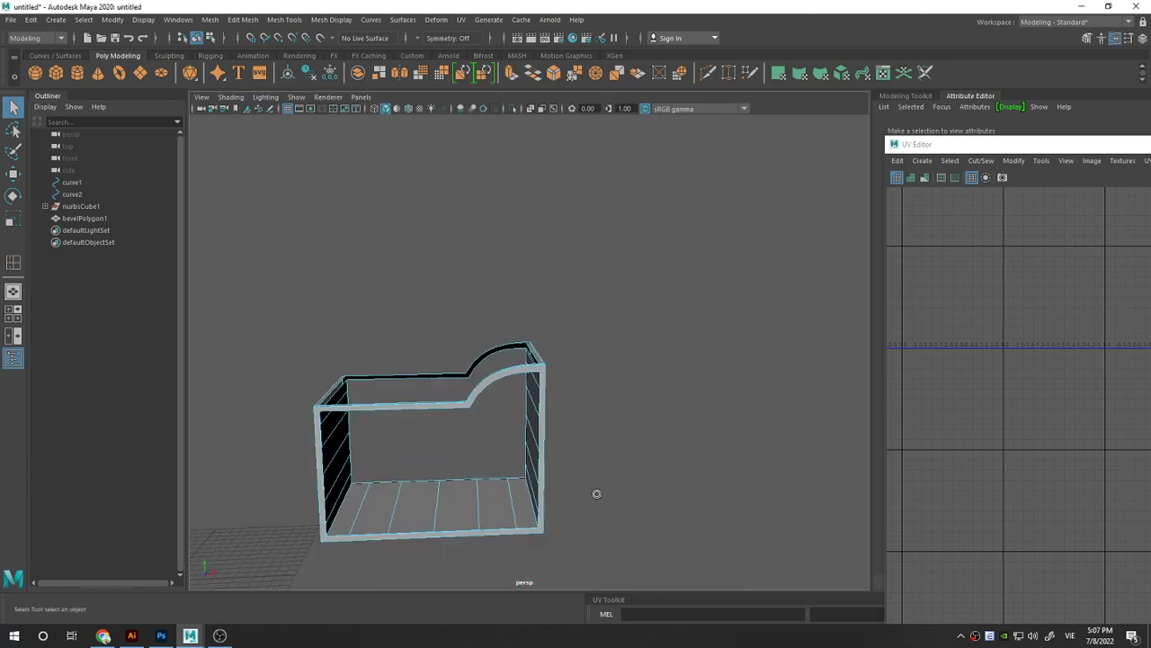
mouse_move(597, 493)
alt+mouse_down()
mouse_move(617, 468)
mouse_move(519, 465)
mouse_move(600, 478)
mouse_move(608, 492)
mouse_move(498, 441)
alt+mouse_up()
scroll(489, 441, up, 2)
scroll(489, 441, down, 5)
scroll(493, 445, down, 3)
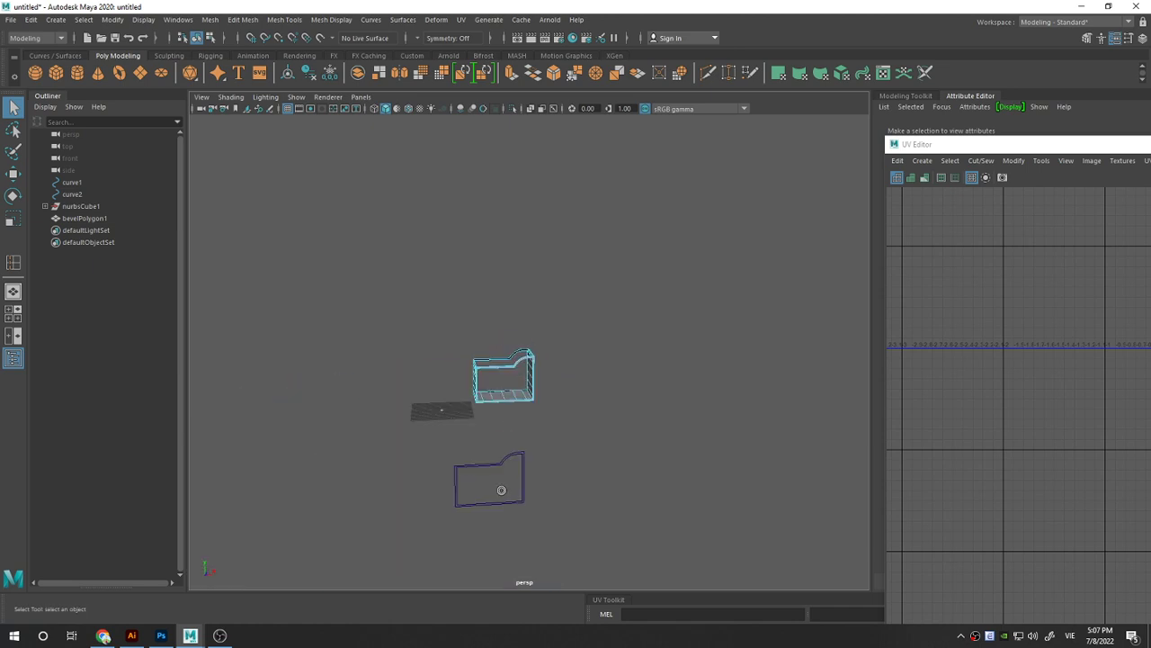
scroll(516, 458, up, 4)
scroll(508, 488, down, 3)
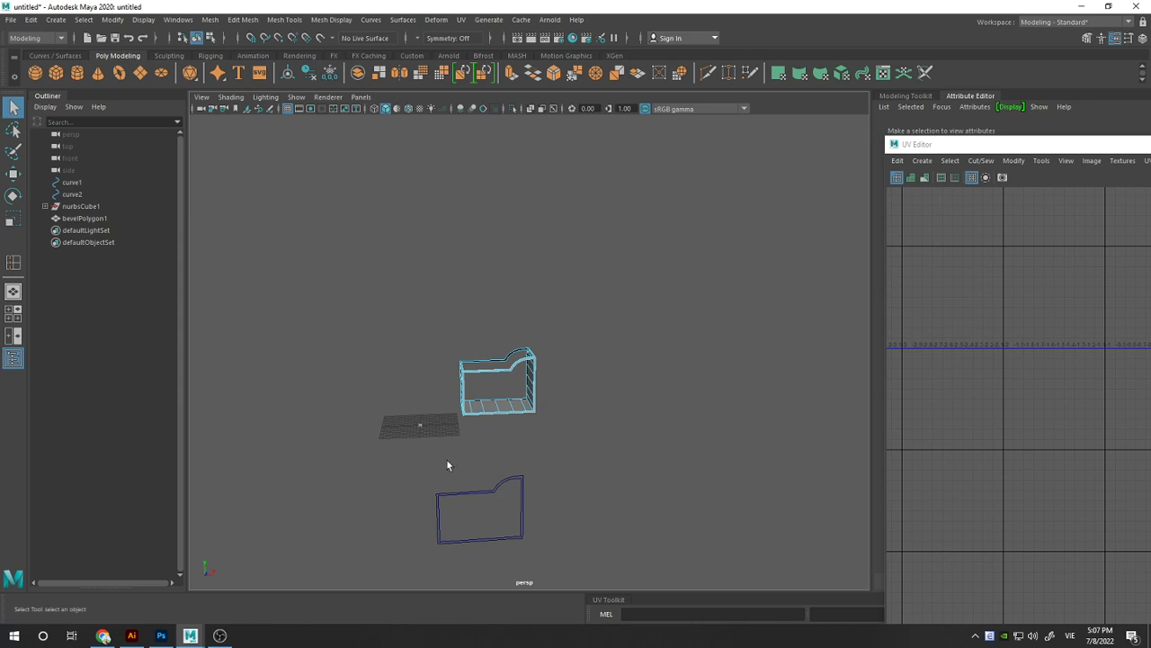
click(498, 375)
In Illustrator, delete the inner outline of the doubled folder shape.
click(403, 334)
click(132, 635)
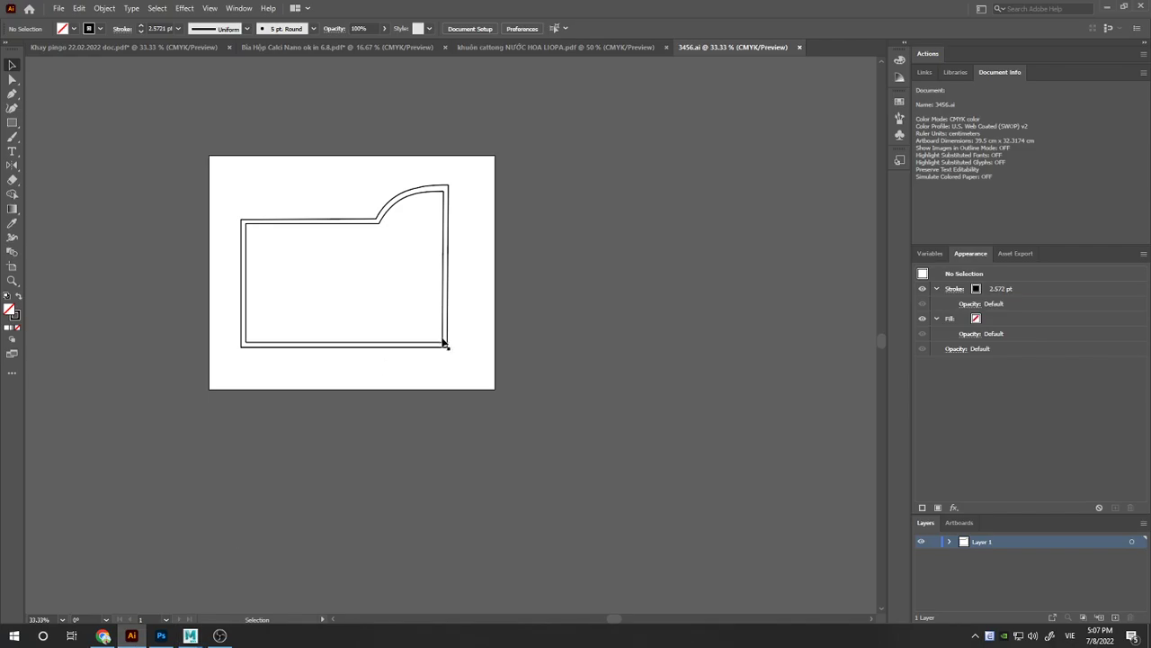
click(441, 342)
key(Delete)
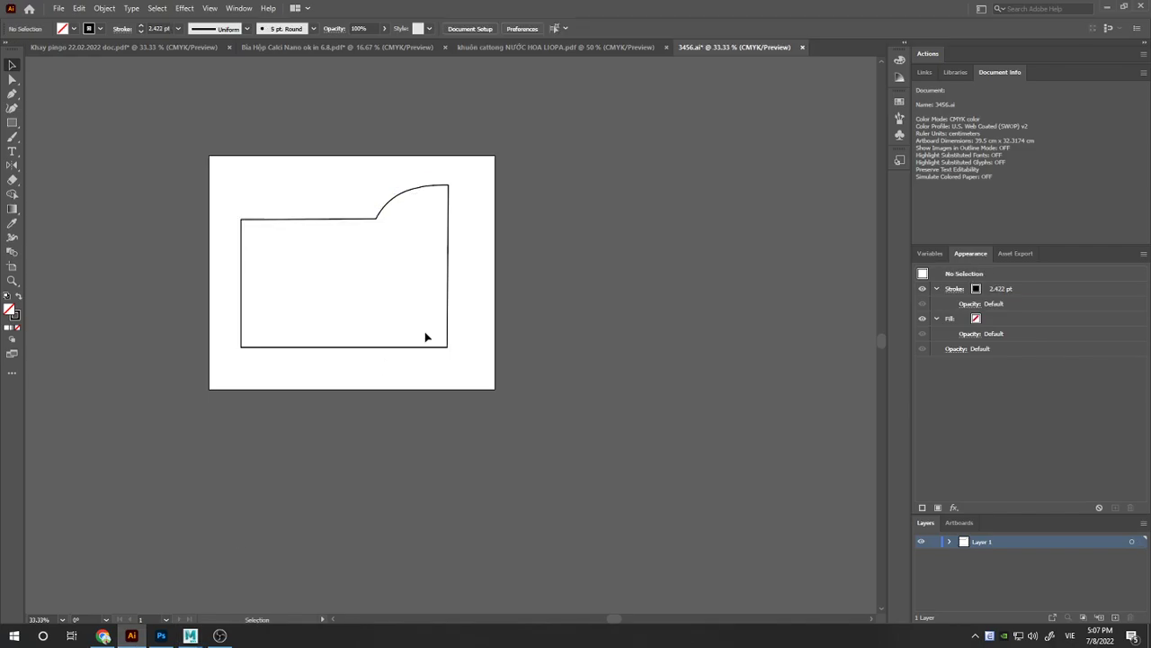
Save the drawing as 34567.ai in Illustrator 8 format and return to Maya.
click(59, 8)
click(124, 119)
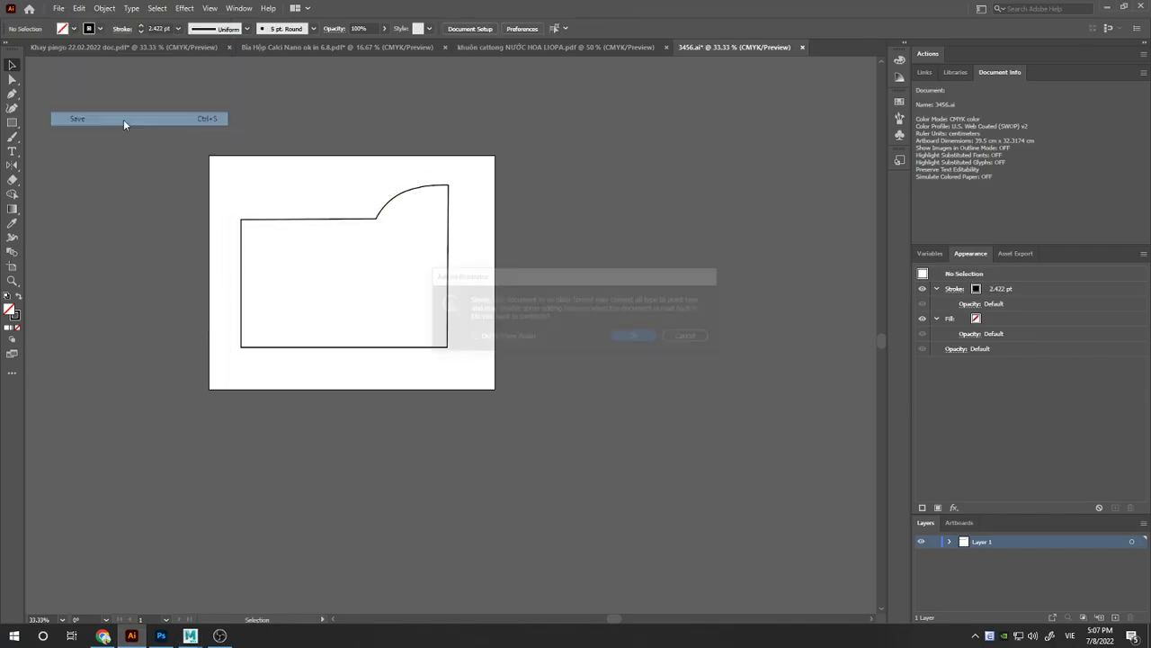
click(690, 337)
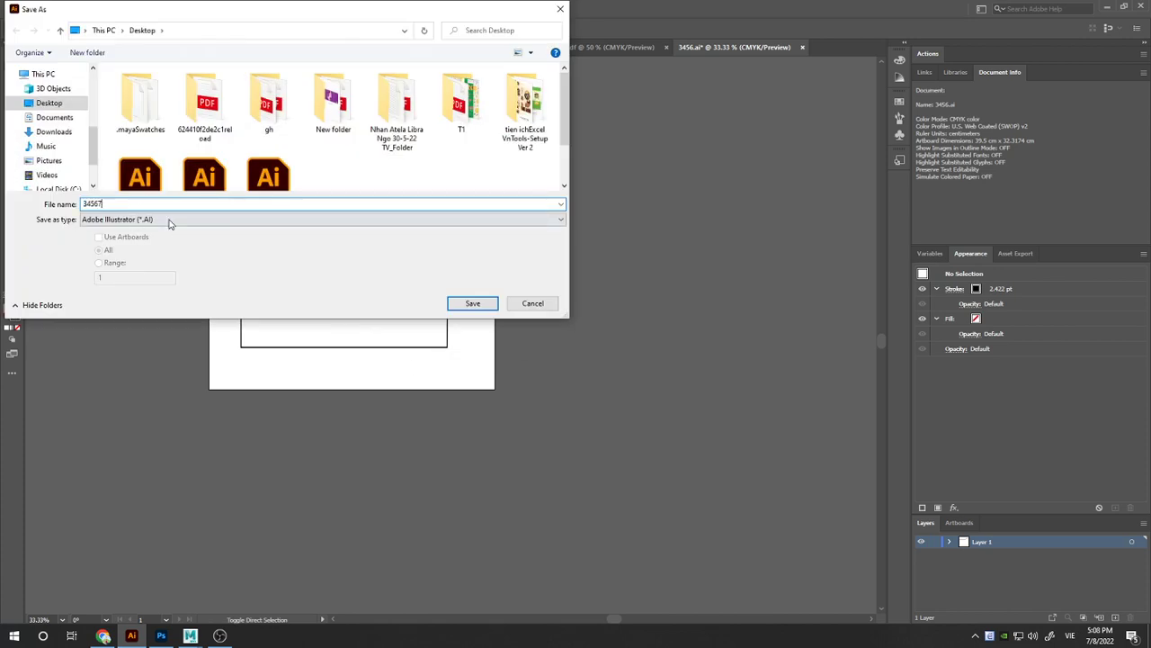
click(472, 303)
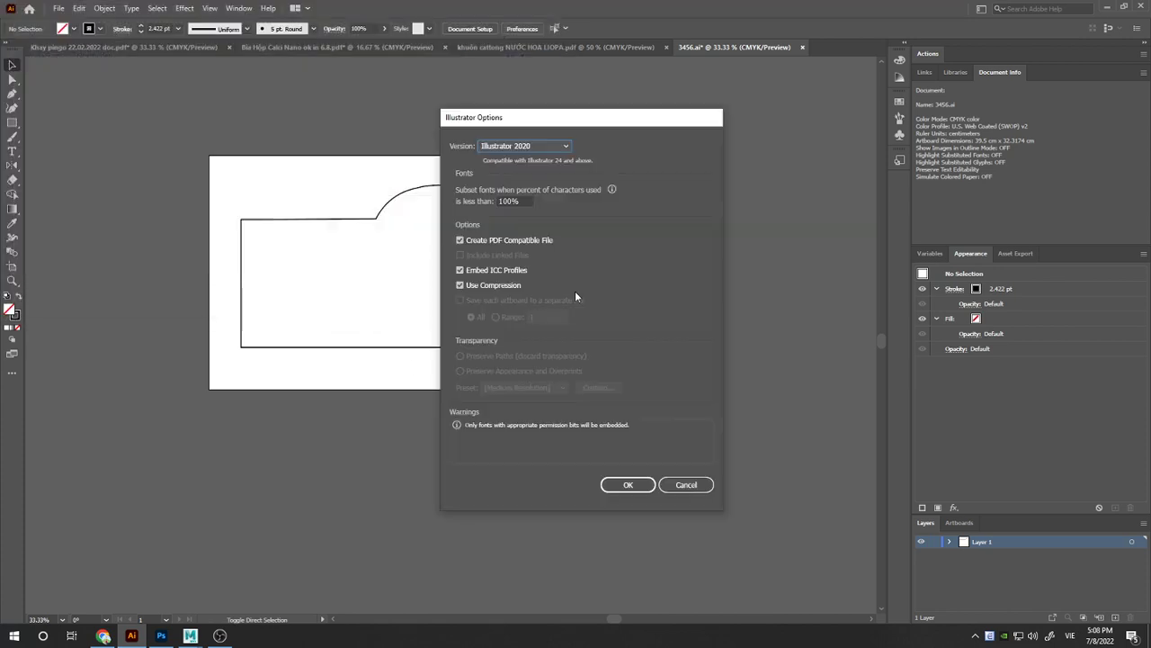
click(555, 147)
click(536, 311)
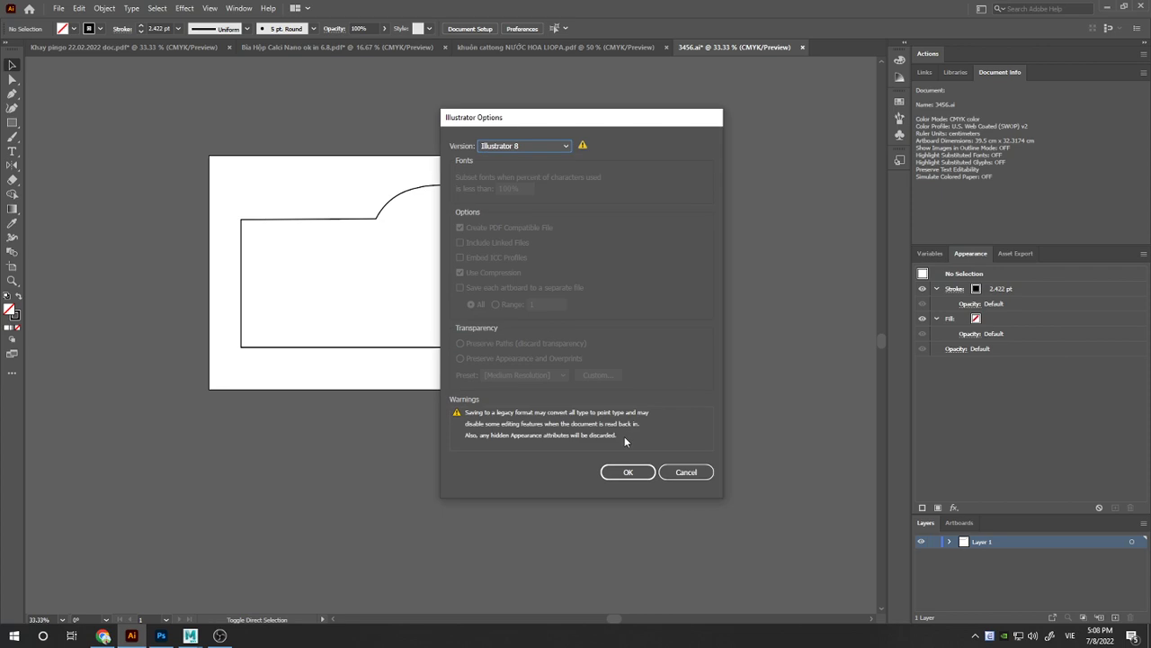
click(627, 473)
click(641, 336)
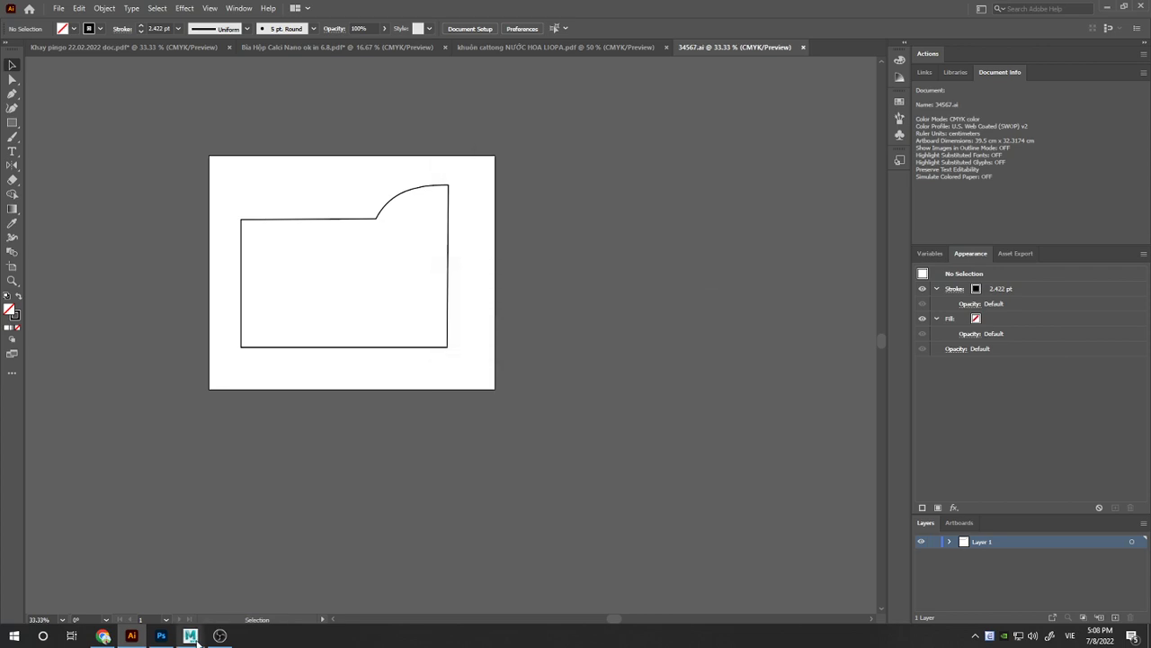
mouse_move(190, 636)
click(153, 584)
Import 34567.ai from the Desktop as curve3 and inspect it beside the tray model.
mouse_move(514, 378)
alt+mouse_down()
mouse_move(501, 399)
mouse_move(509, 411)
mouse_move(527, 399)
mouse_move(523, 415)
alt+mouse_up()
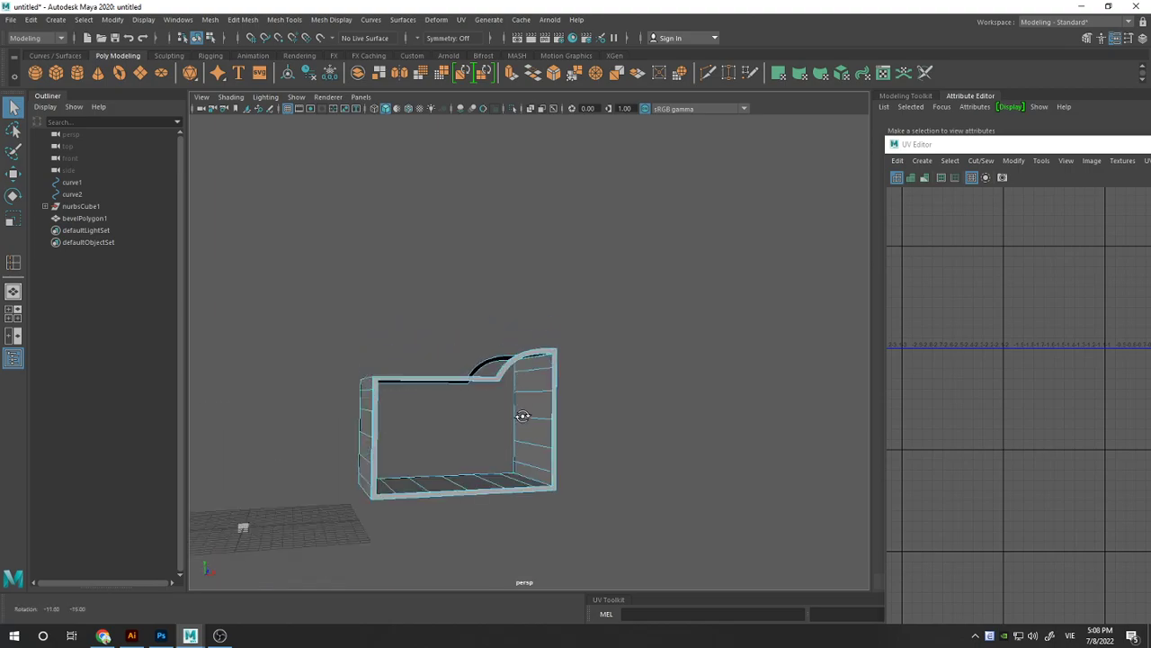
click(10, 19)
click(65, 154)
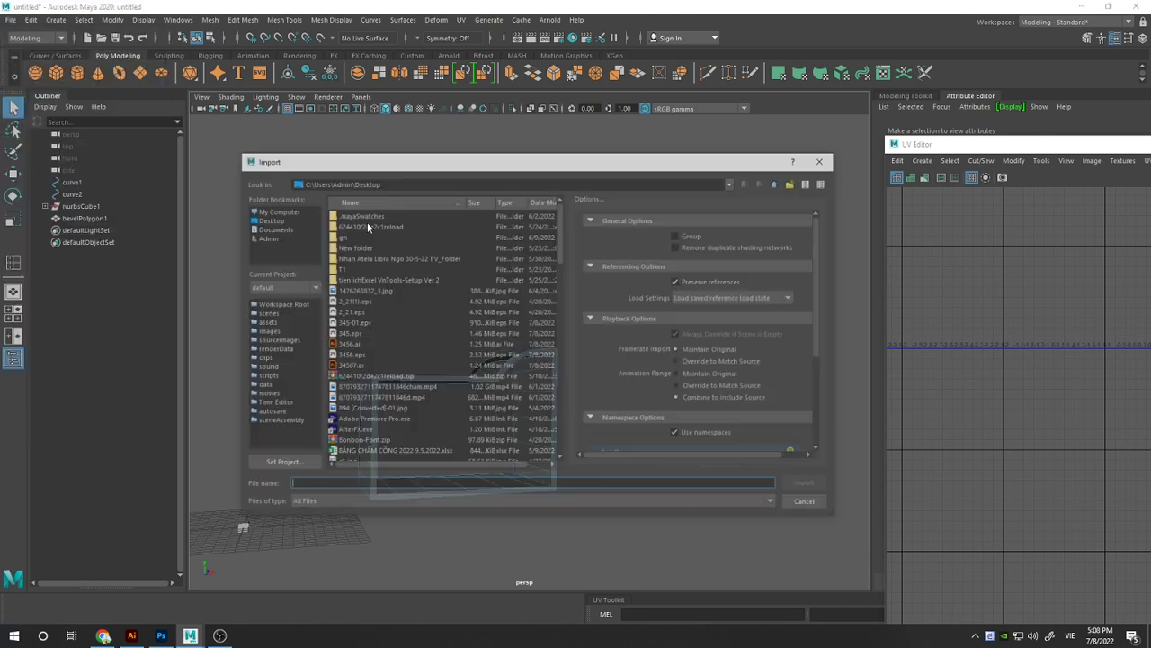
double_click(357, 370)
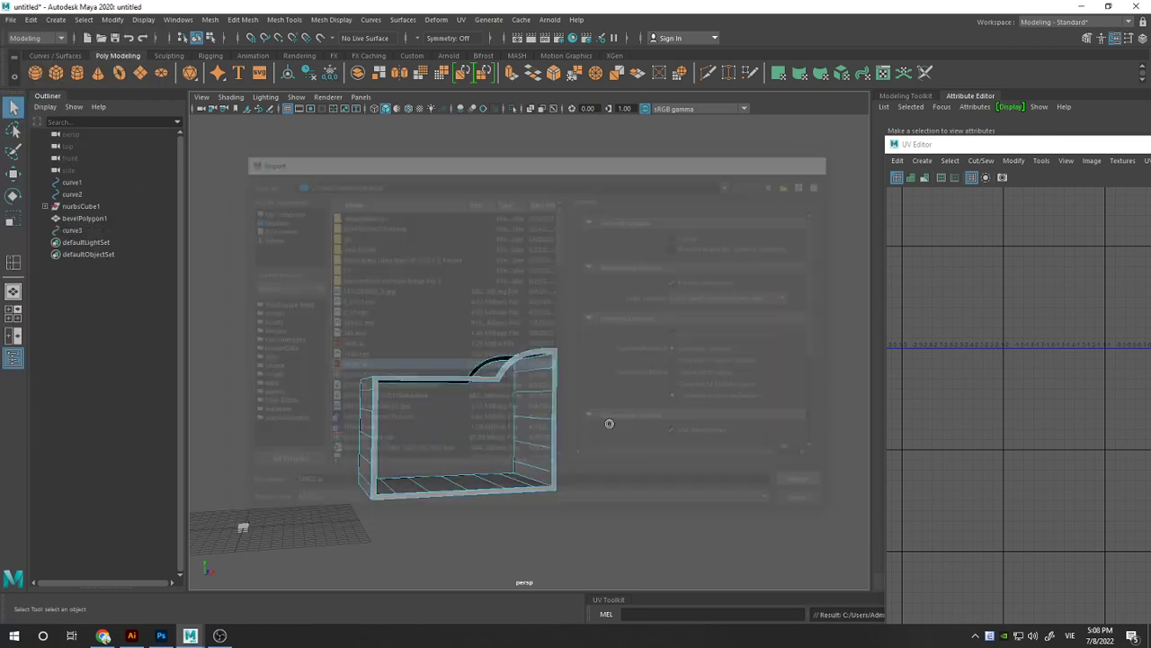
scroll(540, 450, down, 5)
scroll(539, 426, down, 3)
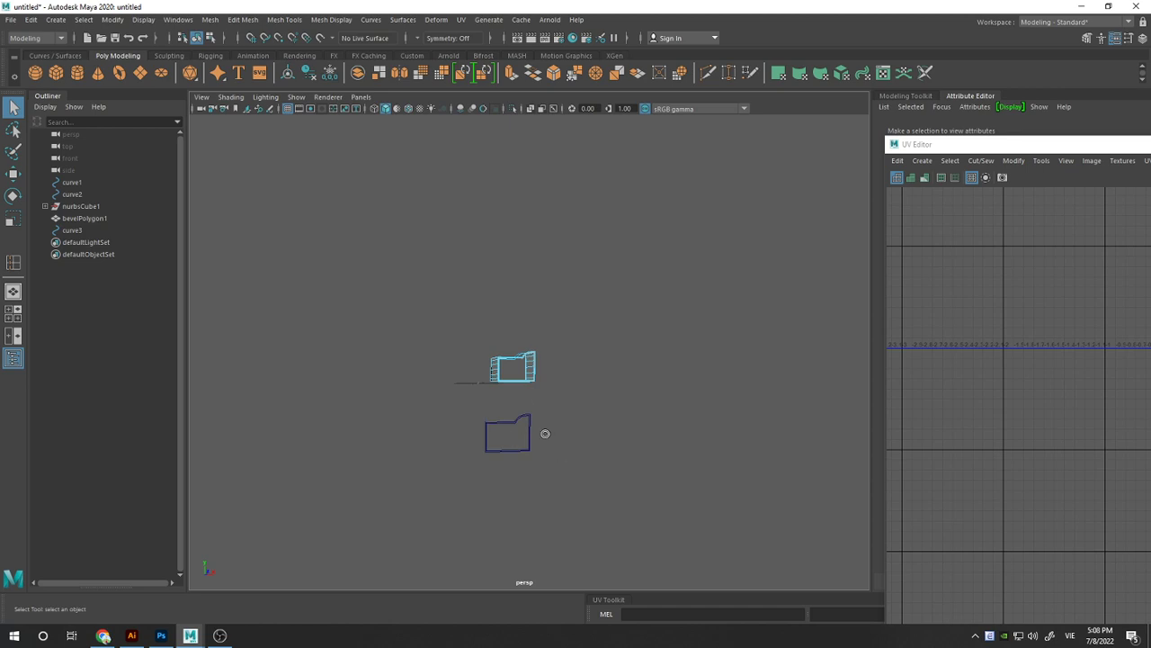
scroll(545, 434, down, 5)
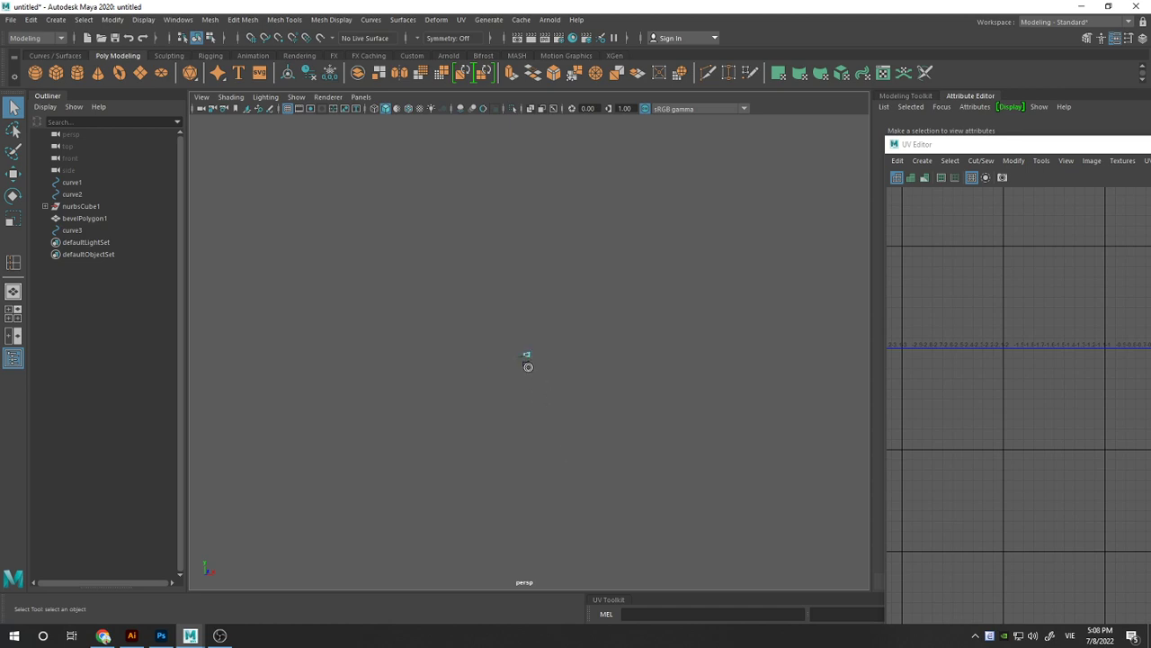
scroll(528, 366, up, 5)
mouse_move(489, 386)
alt+mouse_down()
mouse_move(459, 477)
mouse_move(178, 419)
mouse_move(521, 423)
mouse_move(398, 416)
mouse_move(565, 407)
mouse_move(426, 388)
mouse_move(528, 437)
mouse_move(570, 405)
mouse_move(504, 423)
alt+mouse_up()
scroll(529, 396, up, 5)
scroll(527, 437, down, 5)
scroll(525, 435, down, 4)
scroll(524, 435, up, 5)
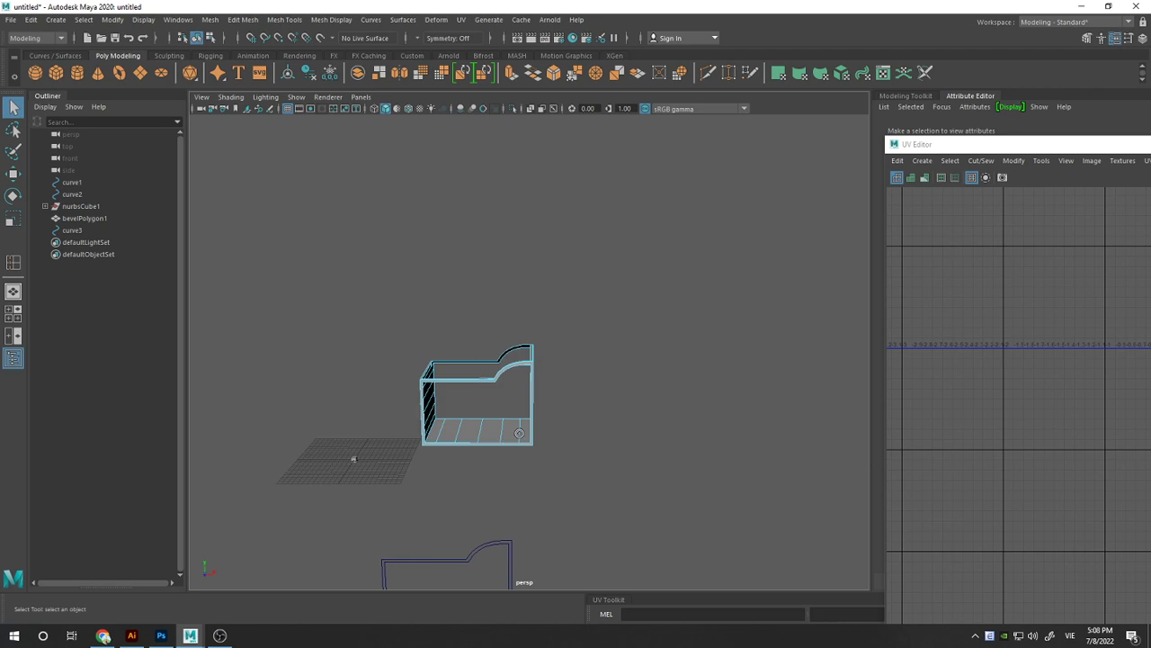
scroll(505, 442, down, 1)
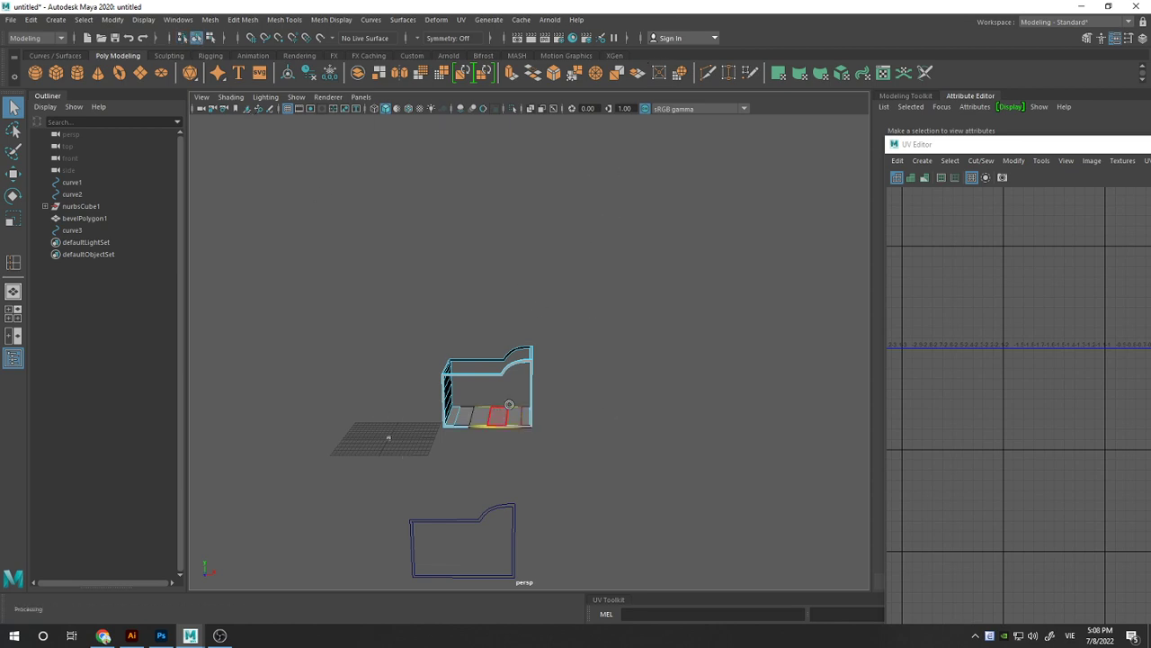
scroll(525, 387, up, 3)
click(533, 377)
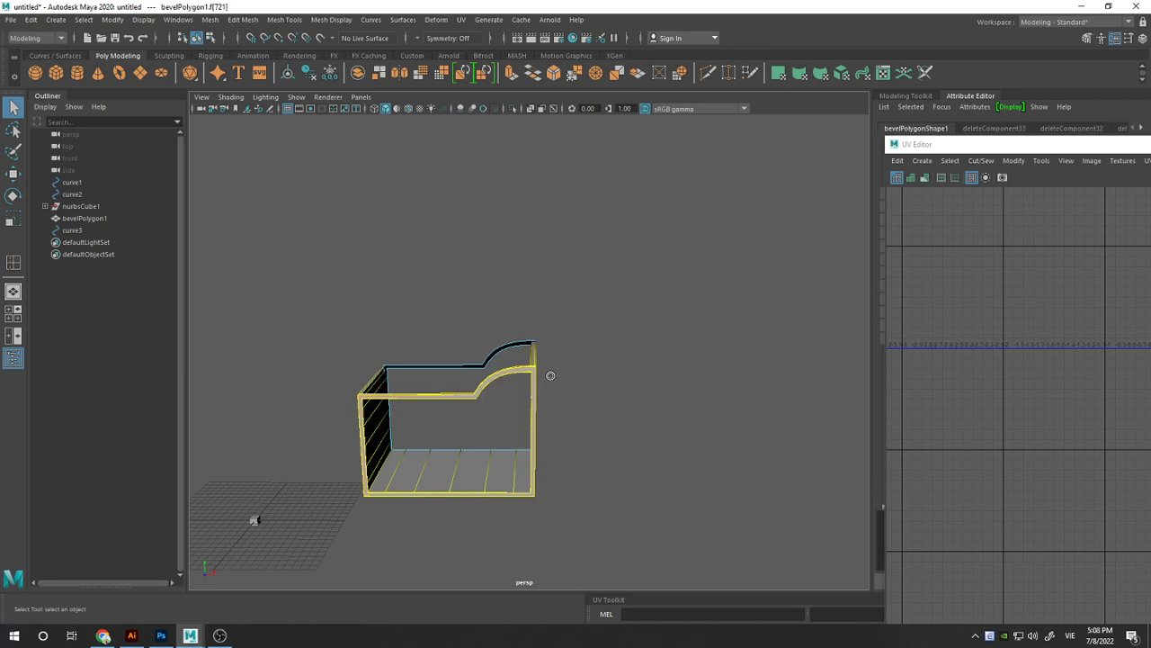
mouse_move(509, 408)
alt+mouse_down()
mouse_move(666, 411)
mouse_move(506, 367)
mouse_move(514, 384)
alt+mouse_up()
click(580, 396)
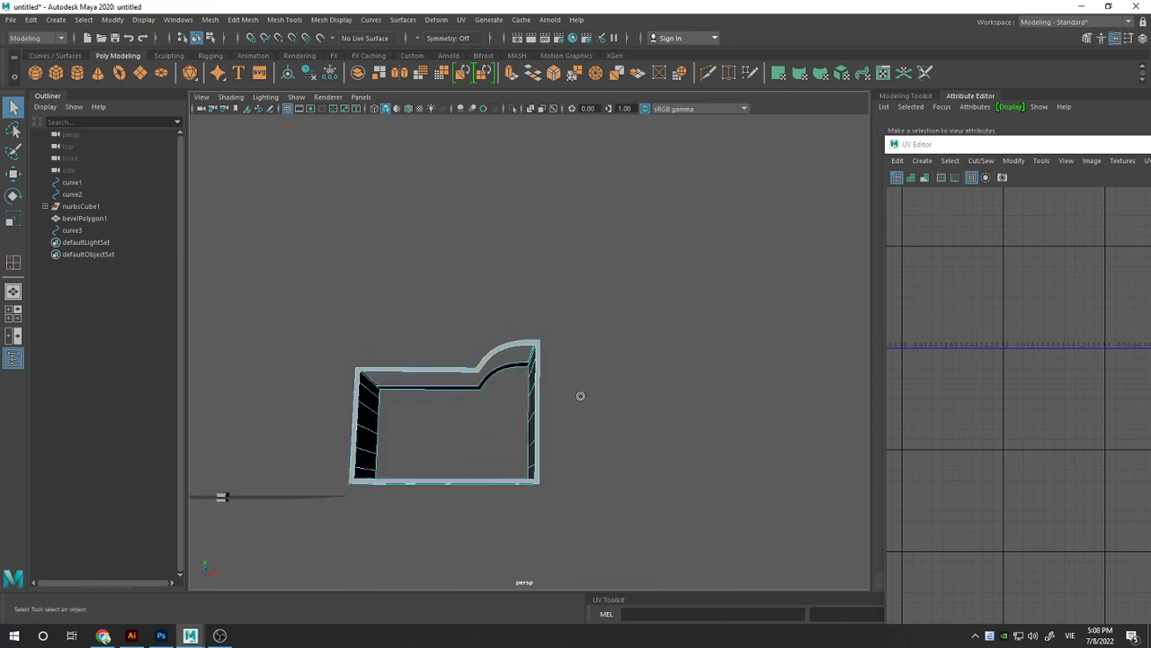
scroll(540, 387, down, 1)
scroll(526, 427, down, 4)
scroll(526, 428, up, 3)
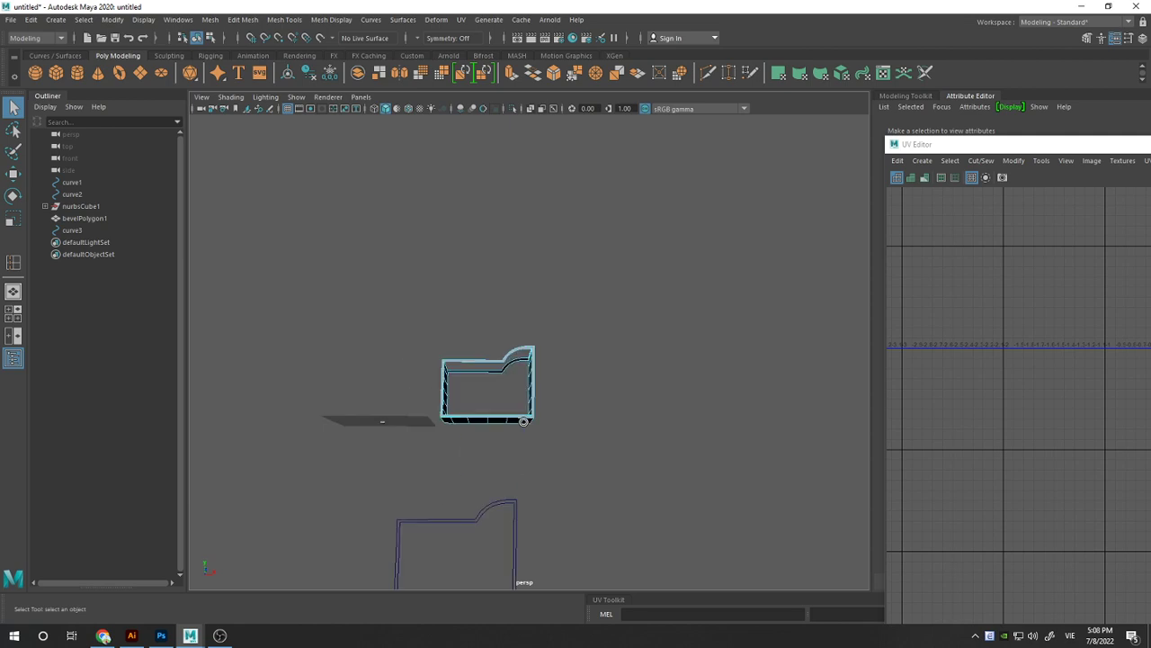
scroll(524, 436, down, 2)
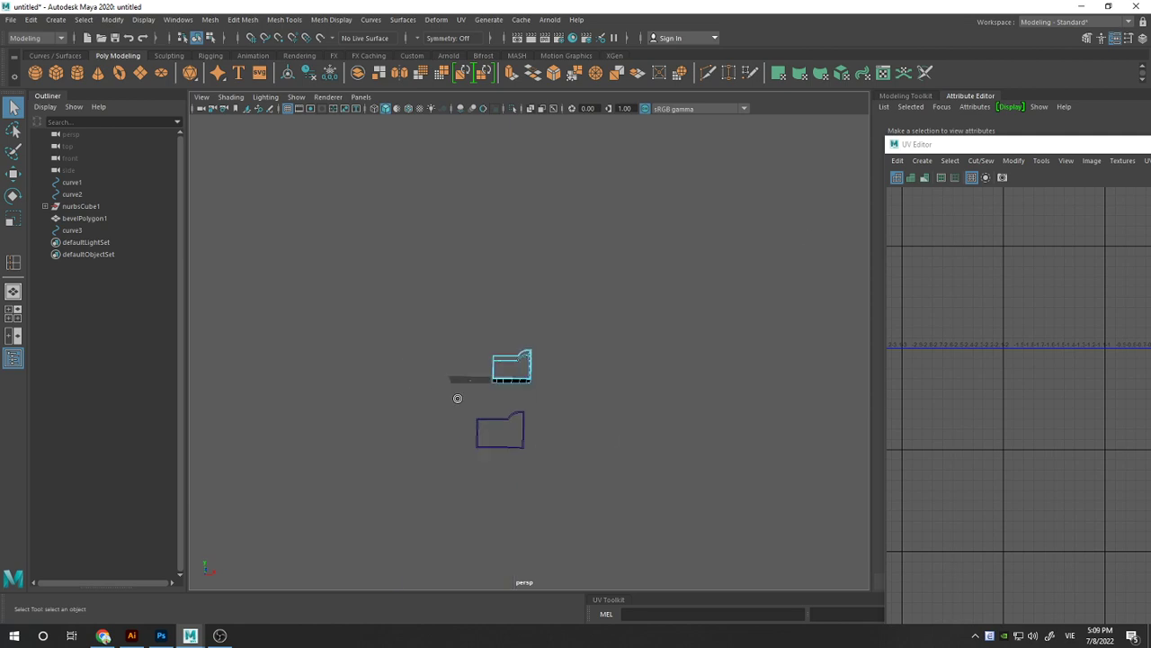
scroll(457, 395, up, 2)
scroll(465, 380, up, 2)
scroll(357, 440, up, 2)
mouse_move(376, 446)
alt+mouse_down()
mouse_move(373, 473)
mouse_move(314, 309)
mouse_move(366, 446)
alt+mouse_up()
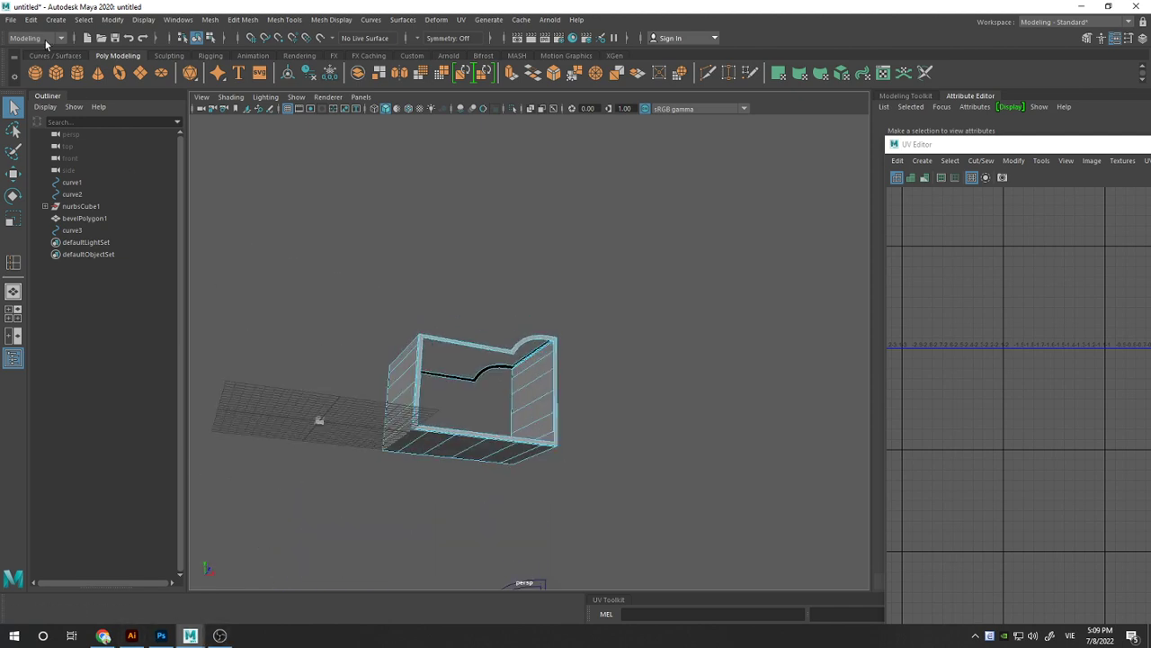
scroll(529, 330, down, 2)
mouse_move(529, 330)
alt+mouse_down()
mouse_move(552, 378)
mouse_move(417, 363)
mouse_move(606, 381)
mouse_move(473, 334)
alt+mouse_up()
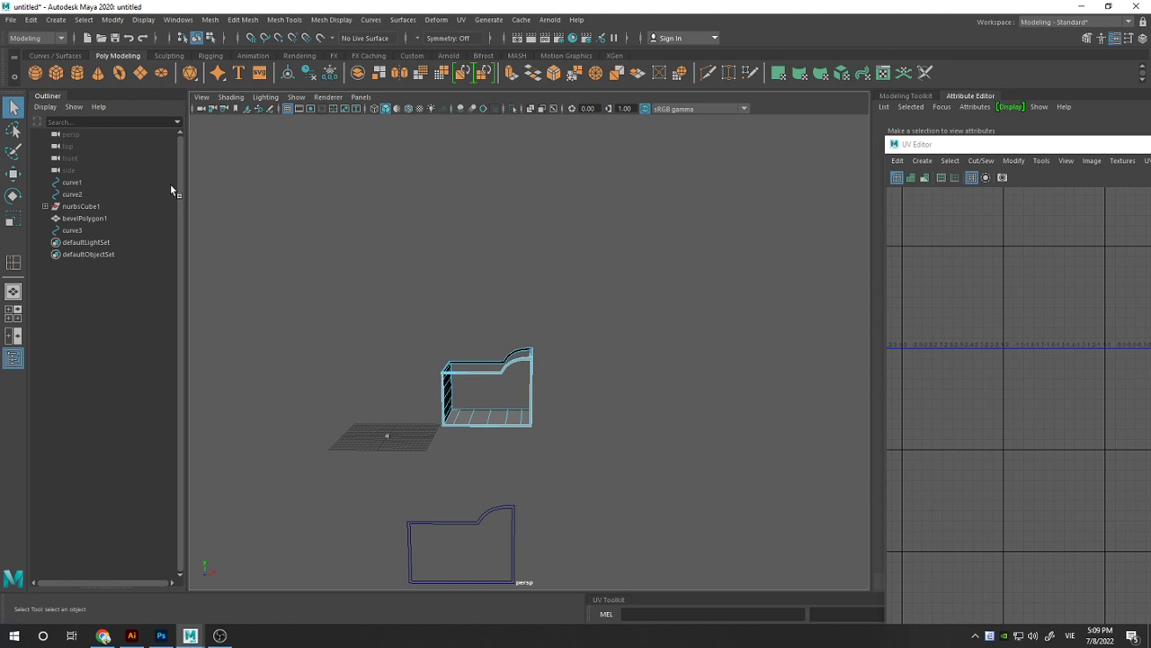
Create a polygon cube, move it up and right, enlarge it, and flatten it into a slab.
click(56, 72)
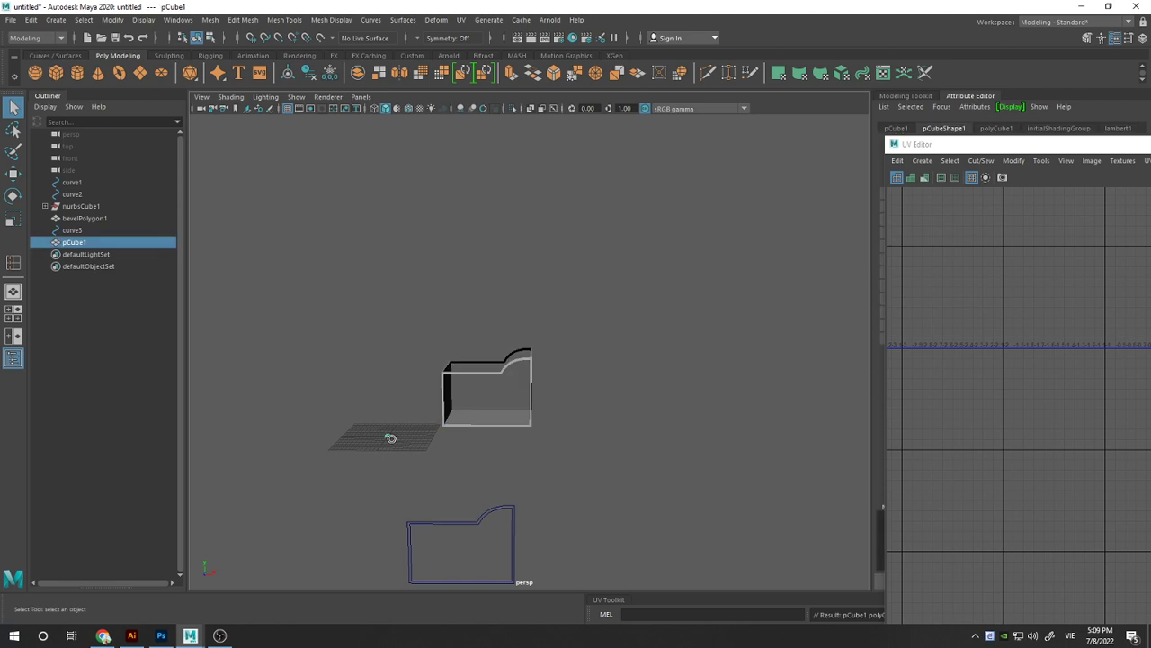
key(w)
mouse_move(389, 418)
mouse_down()
mouse_move(389, 363)
mouse_move(513, 364)
mouse_up()
key(r)
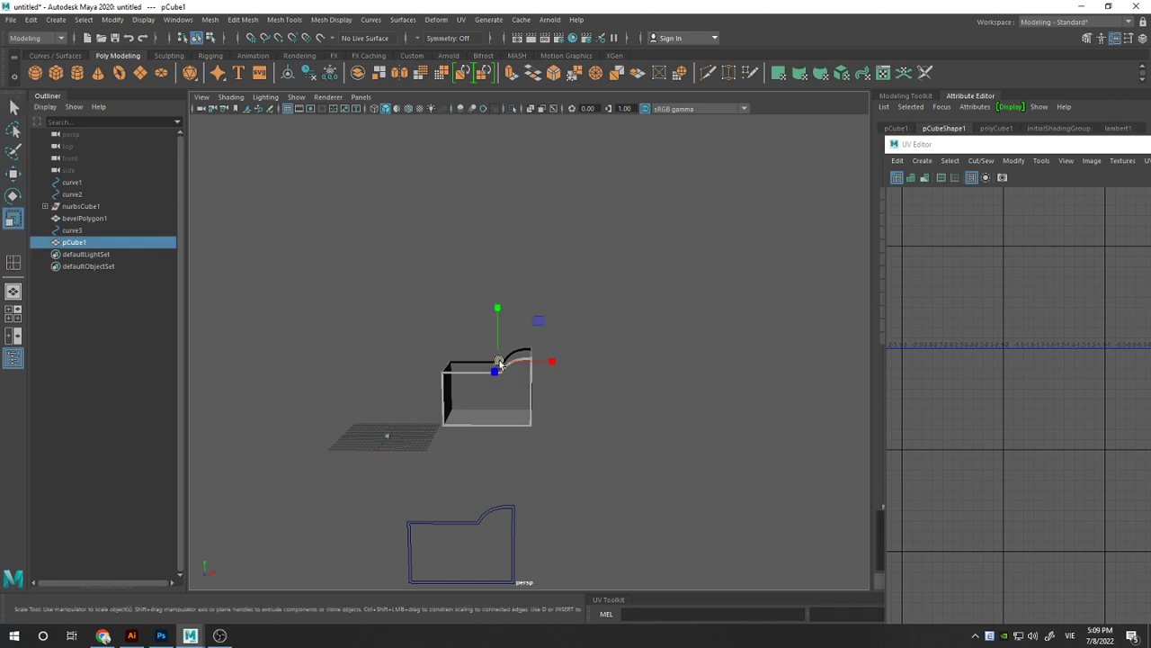
mouse_move(505, 369)
mouse_down()
mouse_move(606, 357)
mouse_move(558, 360)
mouse_up()
alt+drag(494, 376, 624, 393)
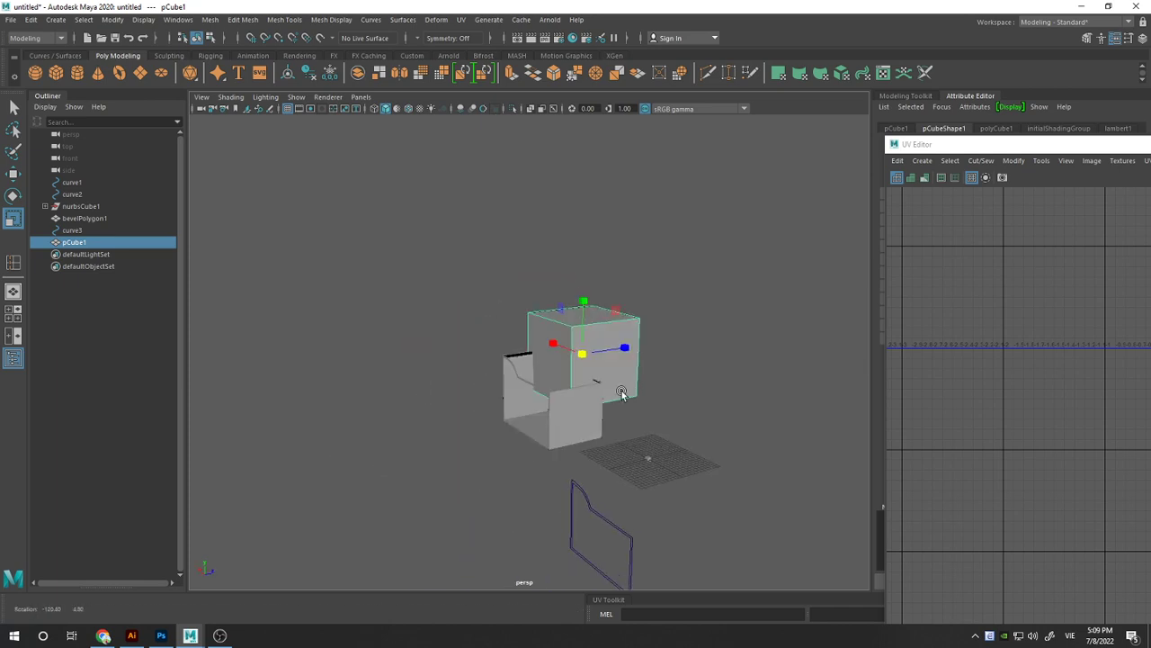
mouse_move(623, 348)
mouse_down()
mouse_move(517, 361)
mouse_move(548, 378)
mouse_move(483, 381)
mouse_move(606, 381)
mouse_move(462, 401)
mouse_up()
Reselect the flat panel and enlarge it to about 23.5 to match the tray outline.
key(w)
key(r)
click(548, 380)
scroll(524, 380, up, 3)
mouse_move(524, 380)
alt+mouse_down()
mouse_move(558, 381)
mouse_move(467, 366)
mouse_move(579, 384)
mouse_move(413, 356)
alt+mouse_up()
click(388, 367)
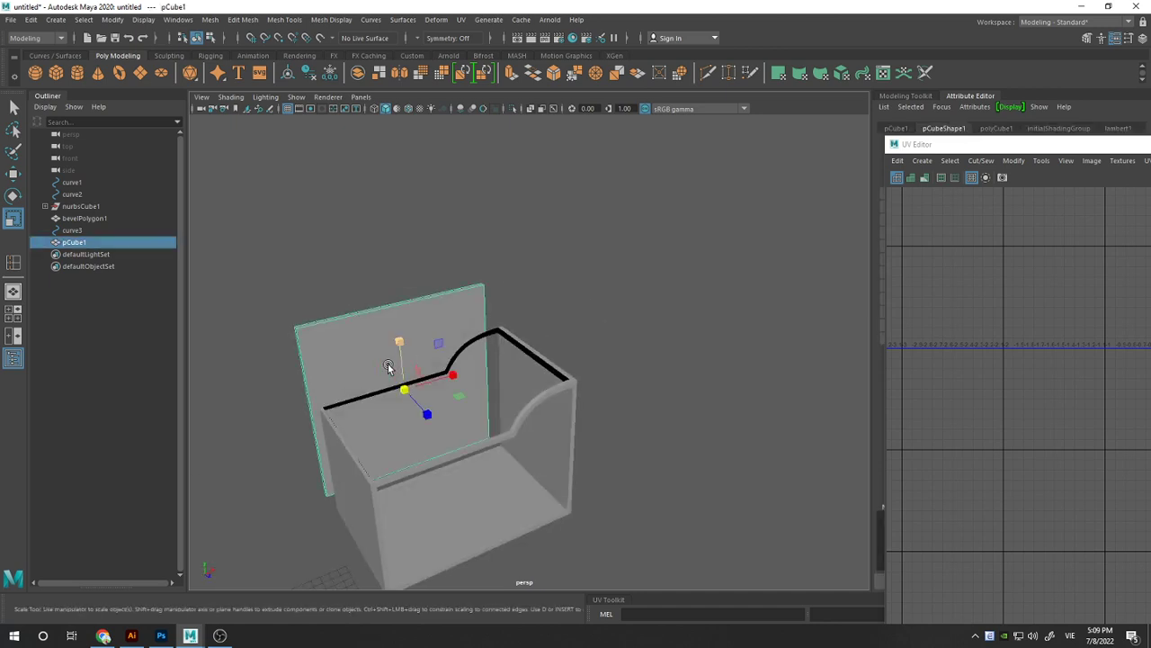
mouse_move(414, 401)
mouse_down()
mouse_move(426, 410)
mouse_move(443, 397)
mouse_move(394, 393)
mouse_move(673, 386)
mouse_up()
key(w)
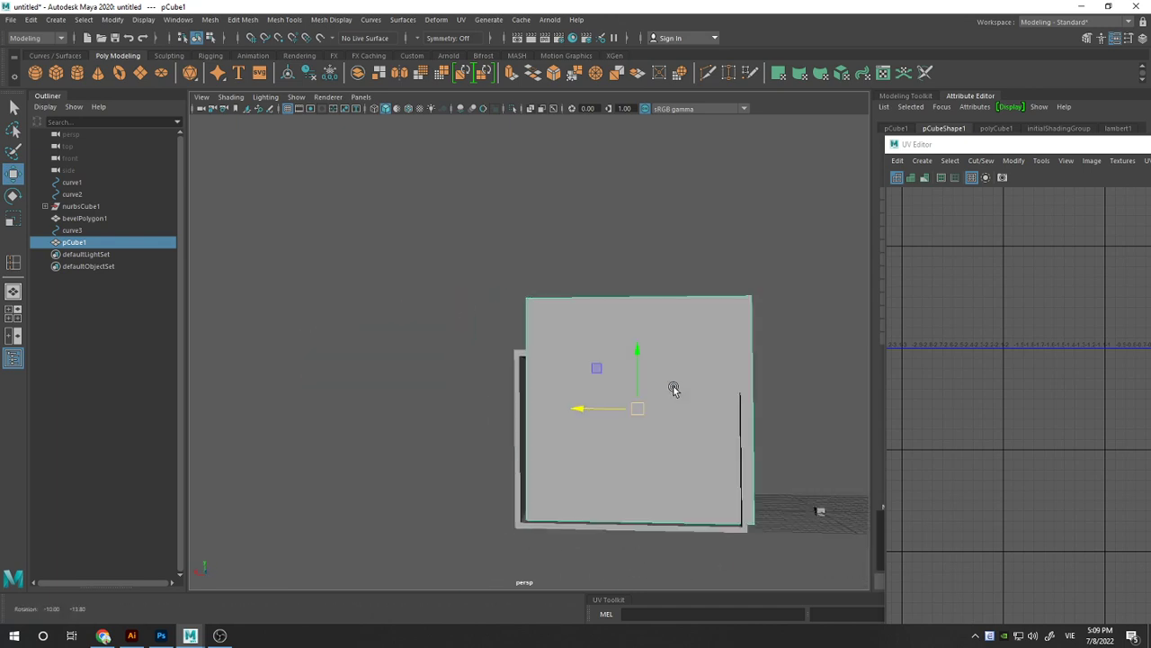
Slide pCube1 along X, enlarge it slightly, and shift it to stand behind the tray.
drag(621, 412, 612, 413)
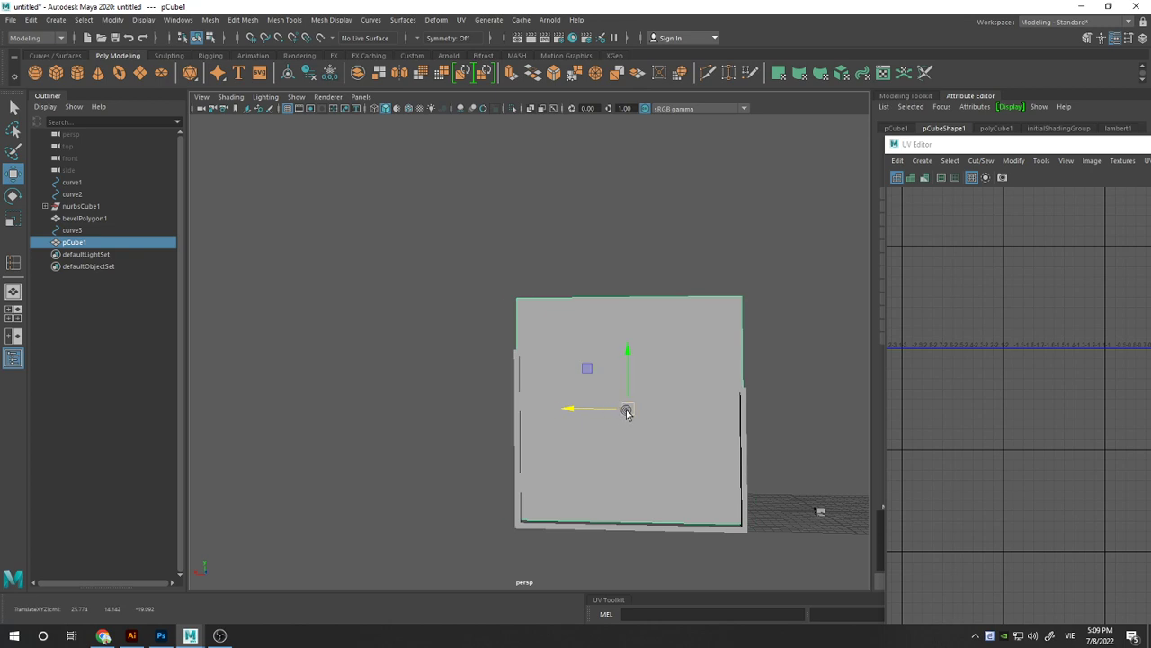
key(r)
drag(627, 409, 629, 412)
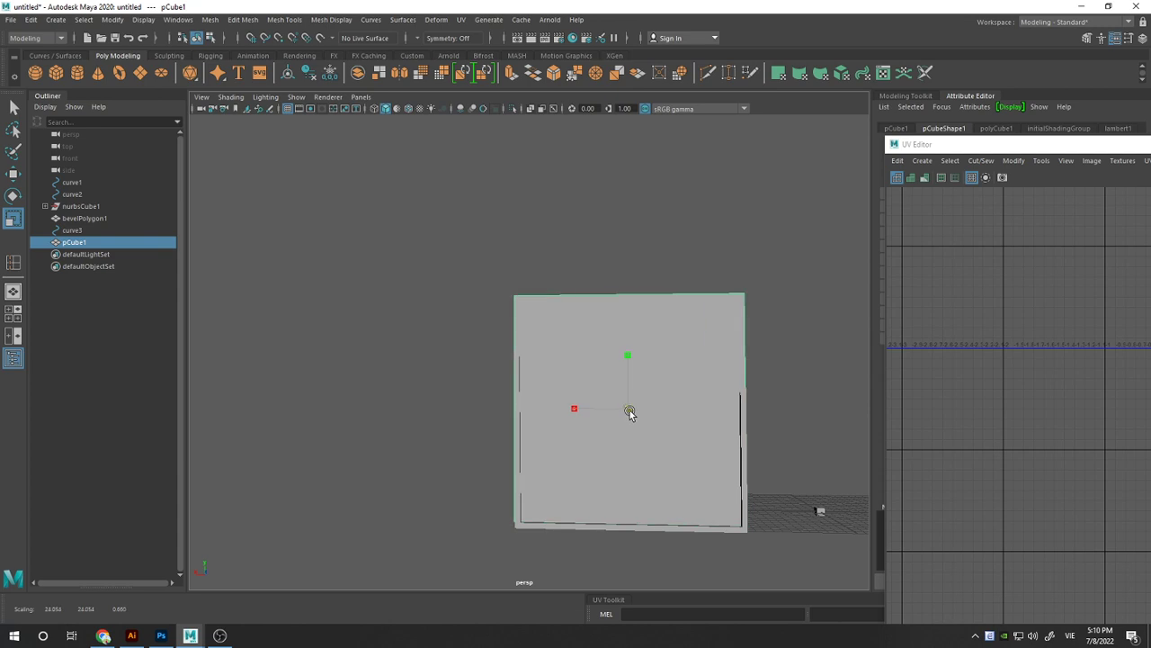
key(w)
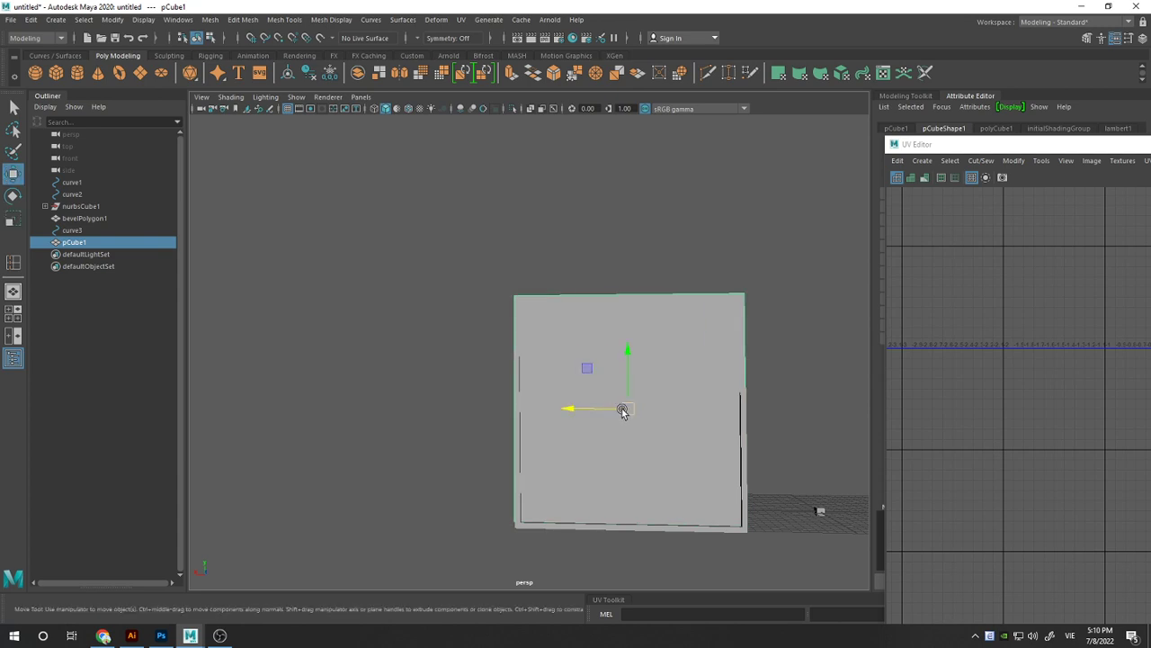
mouse_move(623, 411)
mouse_down()
mouse_move(634, 408)
mouse_move(628, 384)
mouse_up()
mouse_move(791, 413)
alt+mouse_down()
mouse_move(539, 430)
mouse_move(566, 437)
mouse_move(689, 411)
mouse_move(527, 426)
mouse_move(540, 405)
mouse_move(560, 407)
mouse_move(489, 399)
mouse_move(606, 404)
mouse_move(577, 398)
mouse_move(588, 396)
alt+mouse_up()
click(606, 395)
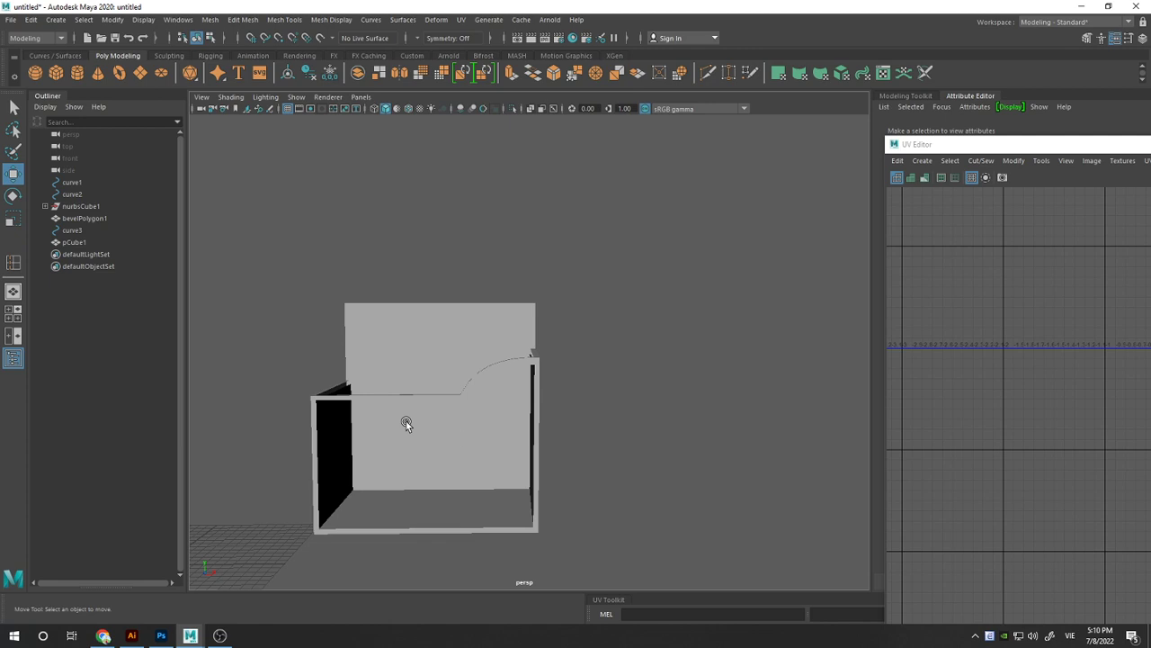
Inspect the tray from a near-frontal view, briefly selecting the outline and the box.
scroll(337, 403, up, 3)
scroll(418, 436, down, 3)
alt+drag(448, 441, 440, 433)
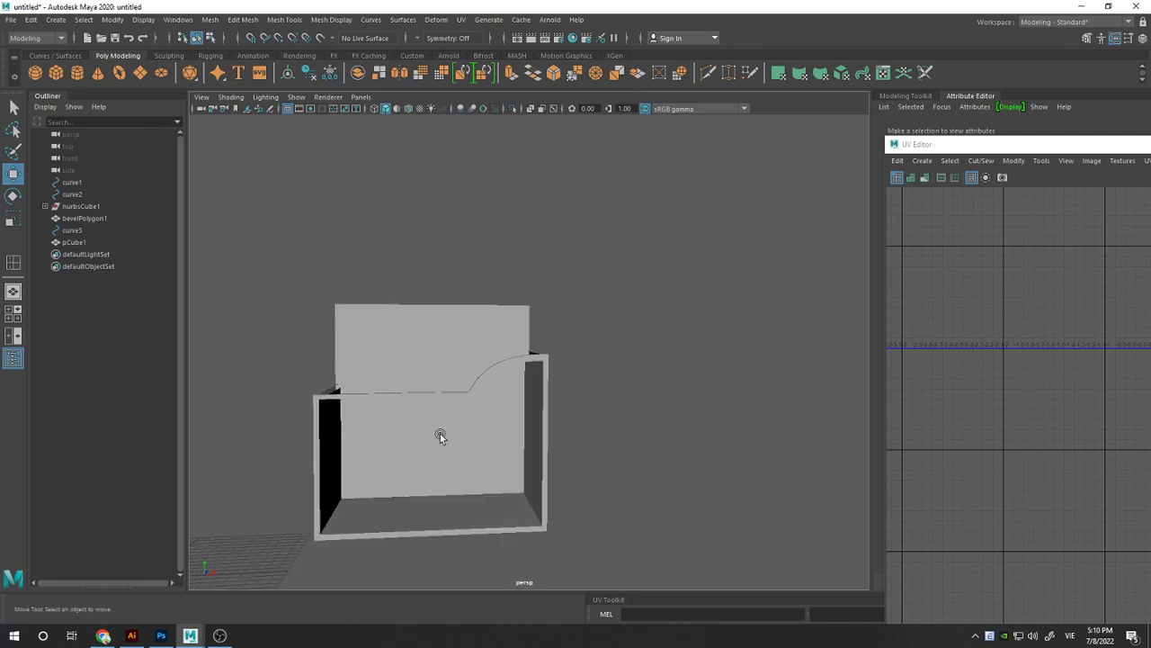
scroll(486, 372, up, 2)
click(495, 376)
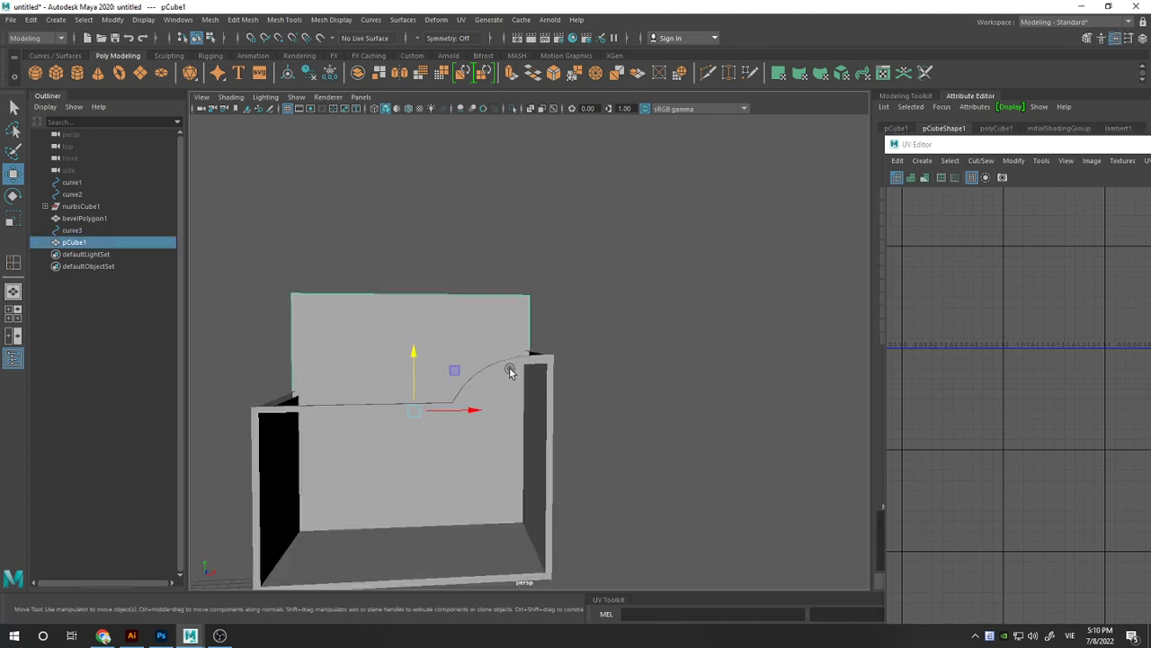
click(547, 363)
click(618, 360)
Nudge the back panel slightly right, then view the tray from the front.
scroll(616, 359, down, 2)
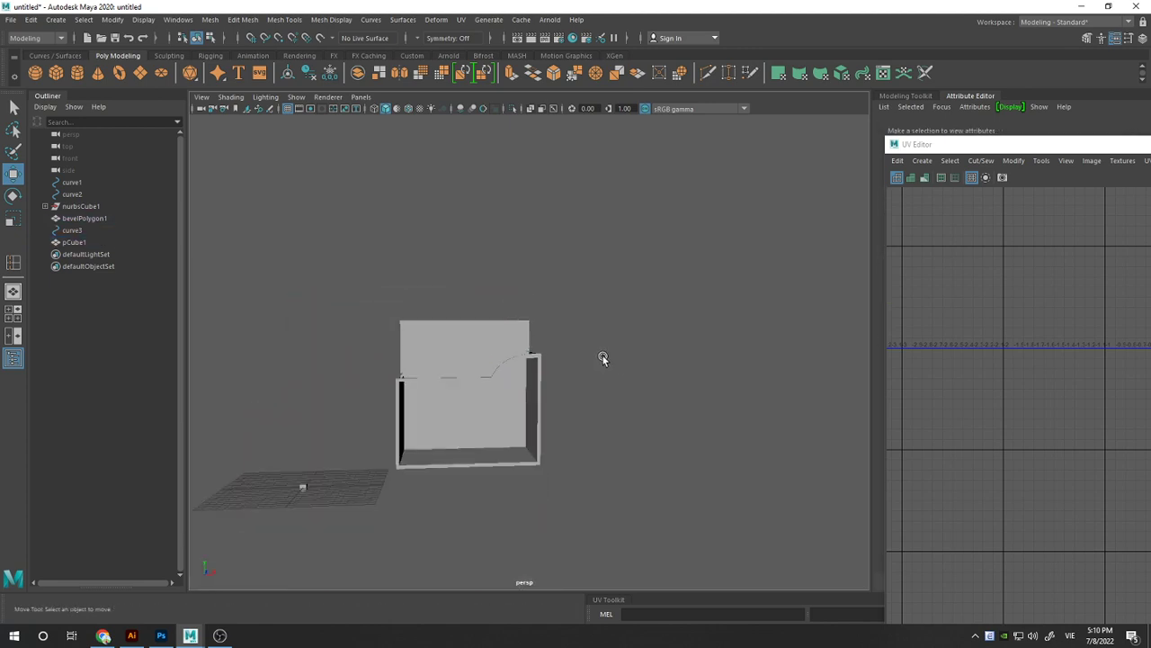
mouse_move(570, 247)
alt+mouse_down()
mouse_move(596, 390)
mouse_move(516, 365)
mouse_move(260, 342)
mouse_move(358, 360)
alt+mouse_up()
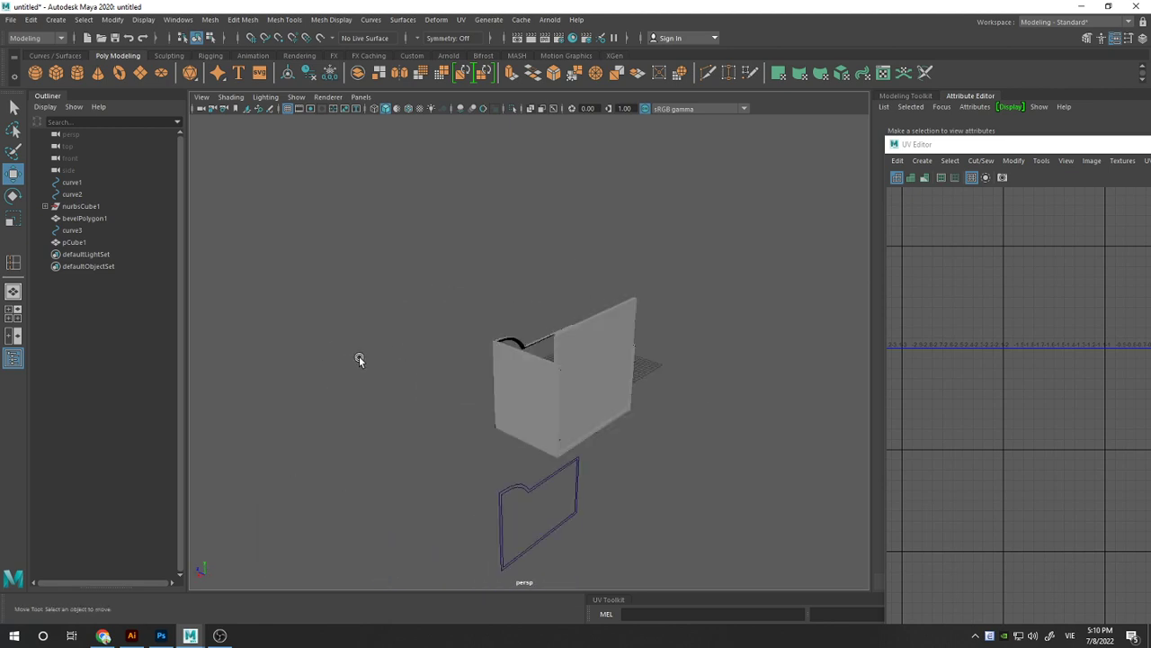
click(579, 340)
drag(578, 361, 593, 373)
click(671, 376)
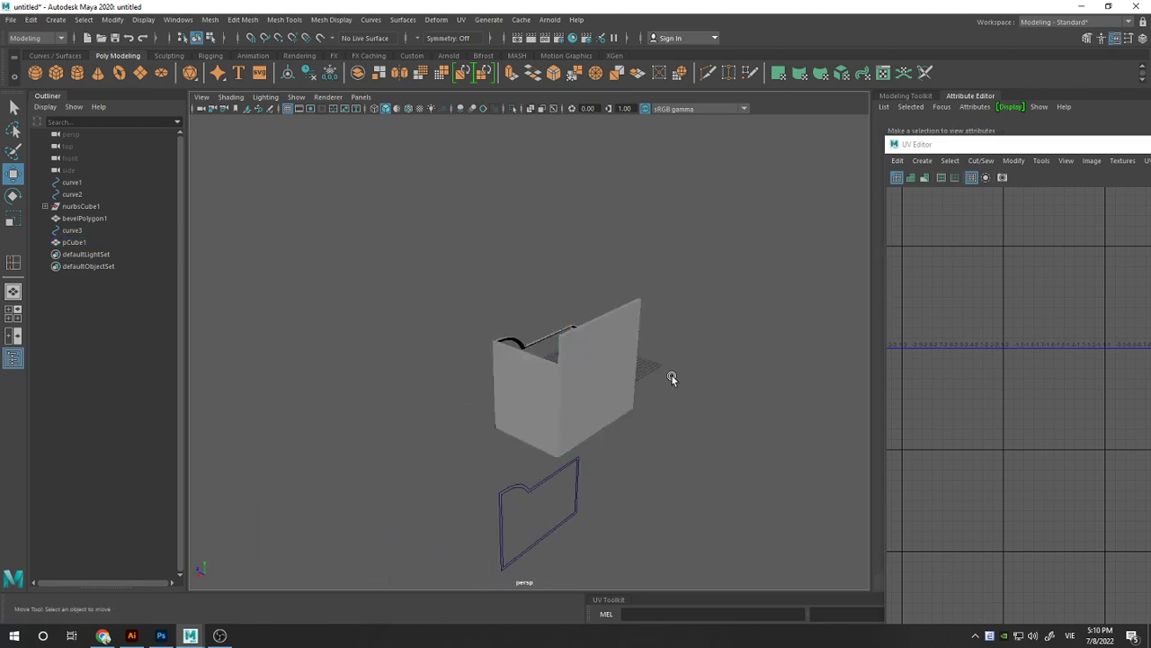
mouse_move(671, 376)
alt+mouse_down()
mouse_move(550, 375)
mouse_move(570, 377)
alt+mouse_up()
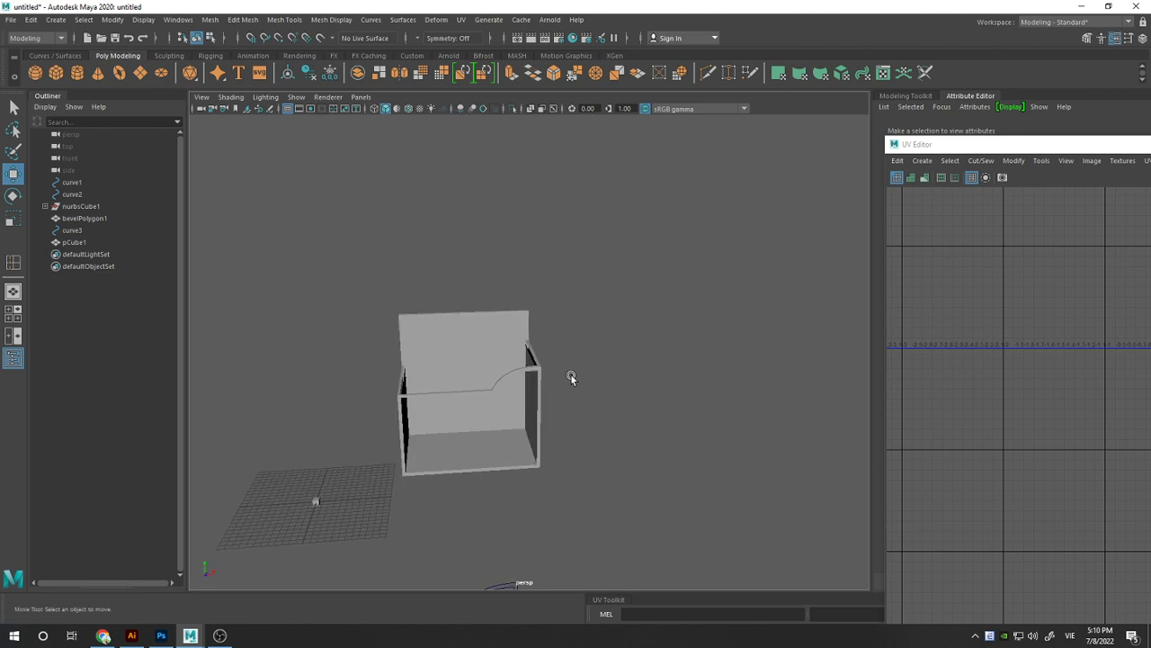
Save the scene under the new name pingo45.mb in the Khay Pingo folder.
key(ctrl+s)
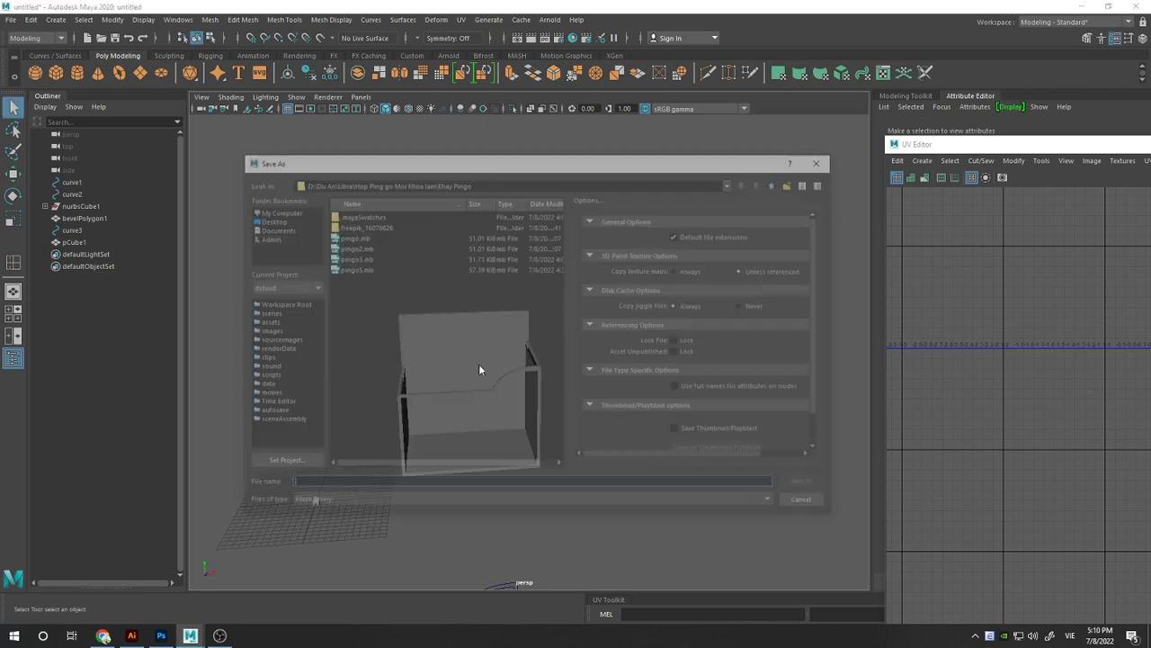
click(352, 268)
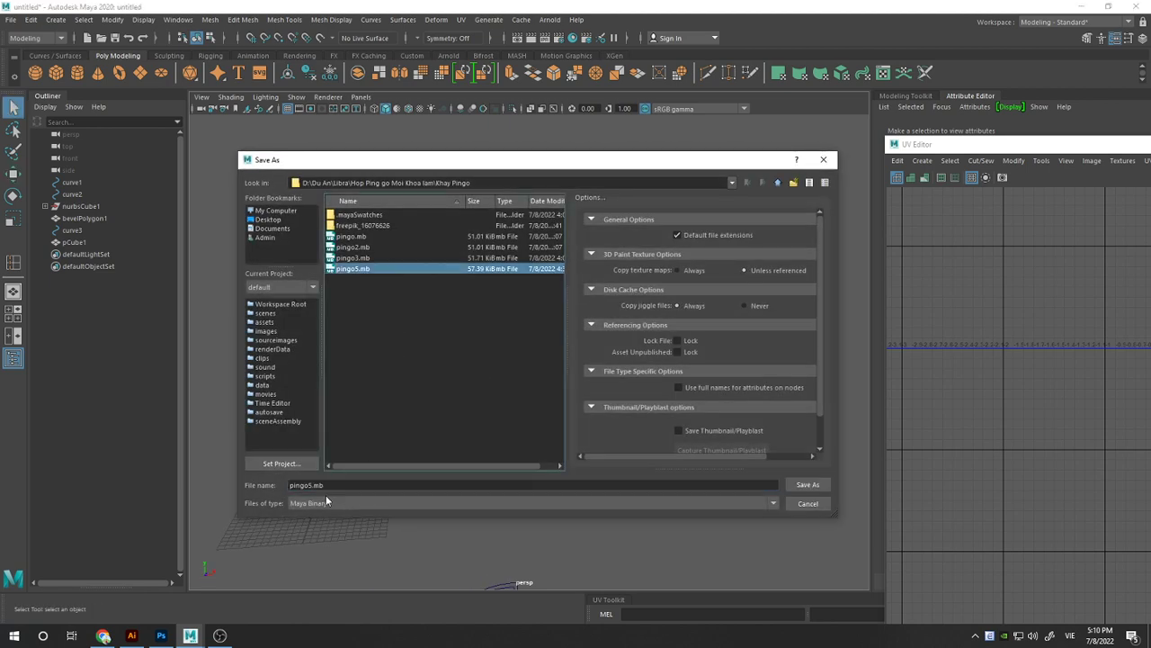
click(306, 484)
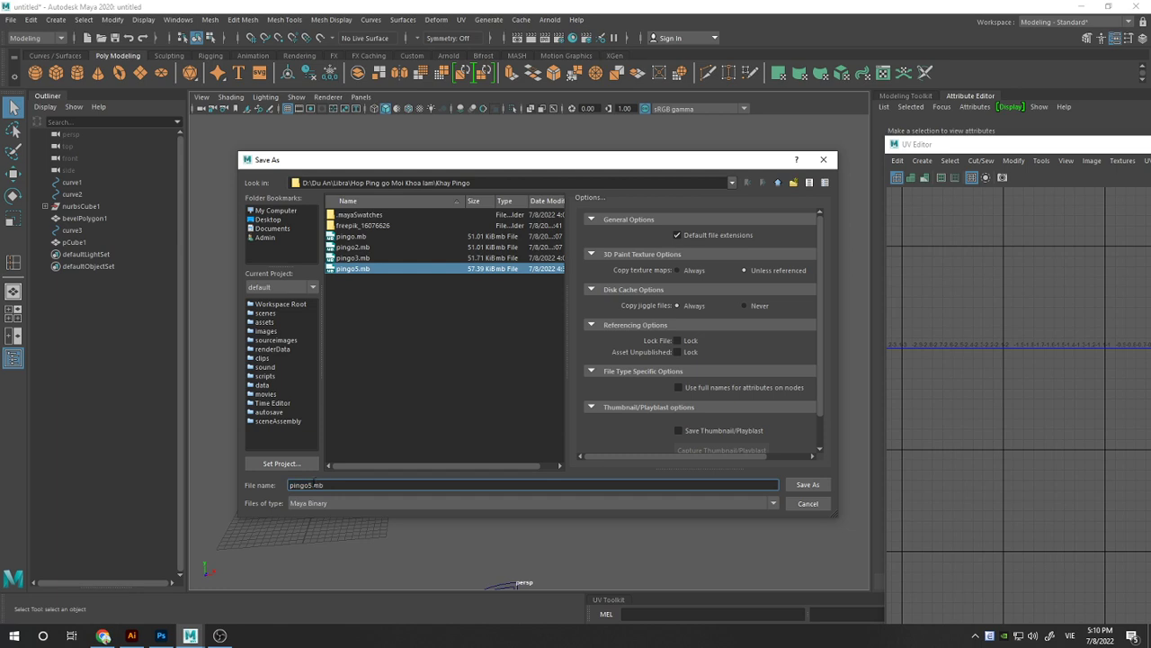
key(BackSpace)
text(6)
click(807, 484)
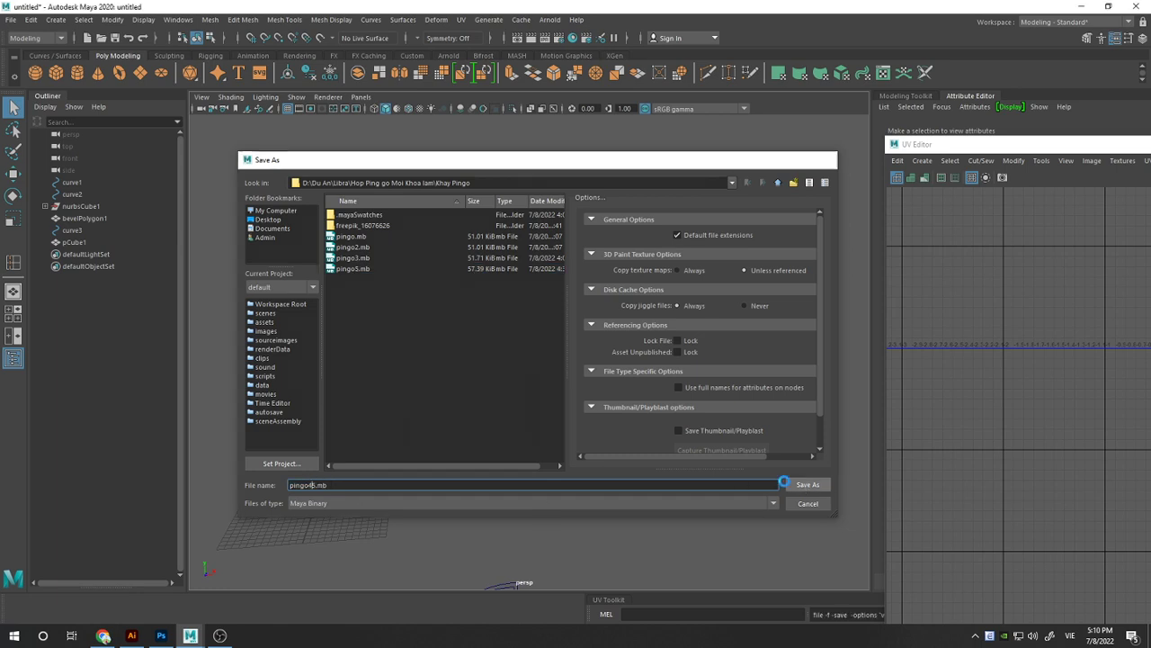
mouse_move(570, 399)
alt+mouse_down()
mouse_move(405, 398)
mouse_move(545, 455)
mouse_move(459, 422)
alt+mouse_up()
scroll(545, 455, down, 5)
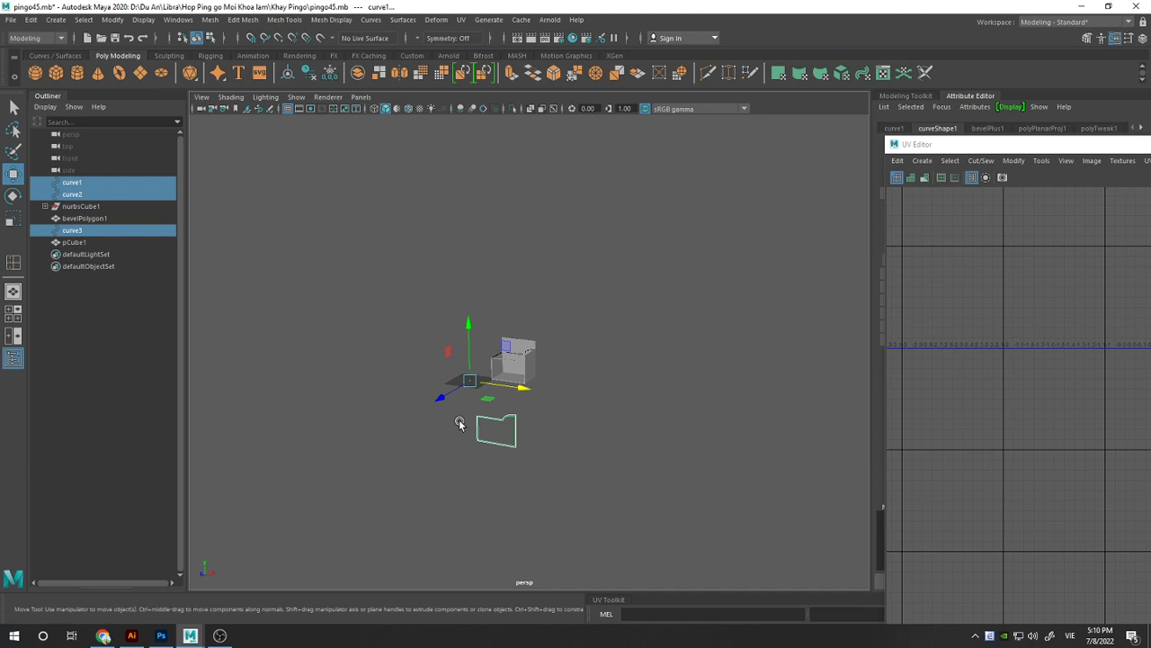
Select only curve2 among the outline curves, undoing an accidental move along Y.
click(529, 437)
drag(532, 438, 505, 429)
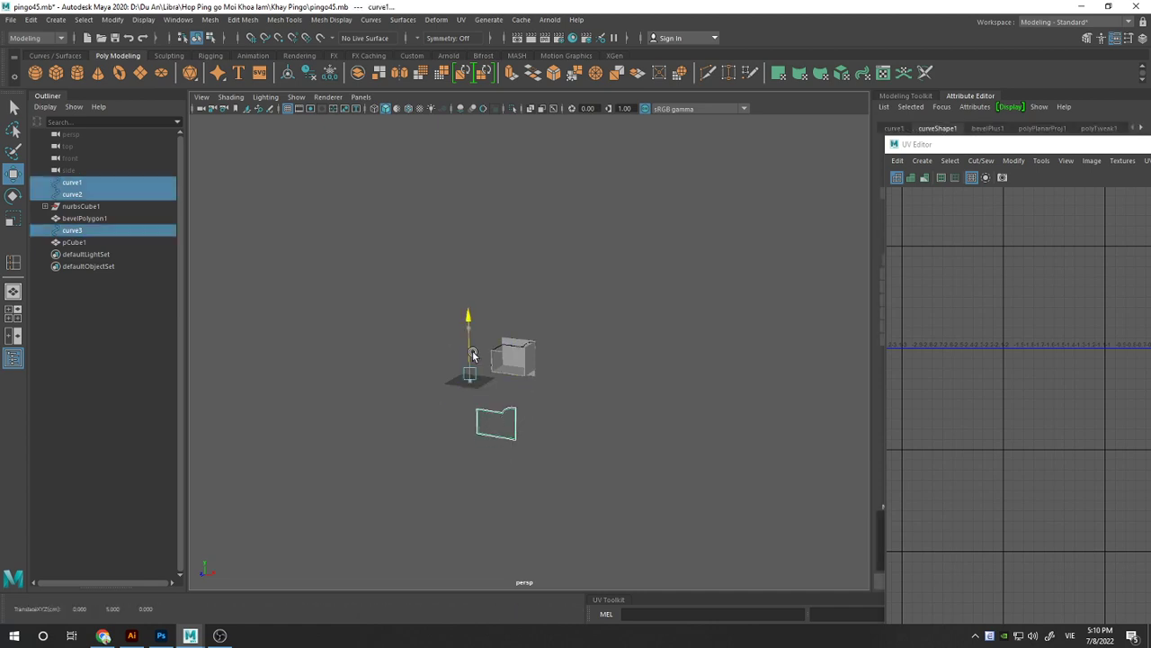
drag(468, 346, 488, 249)
key(ctrl+z)
click(518, 431)
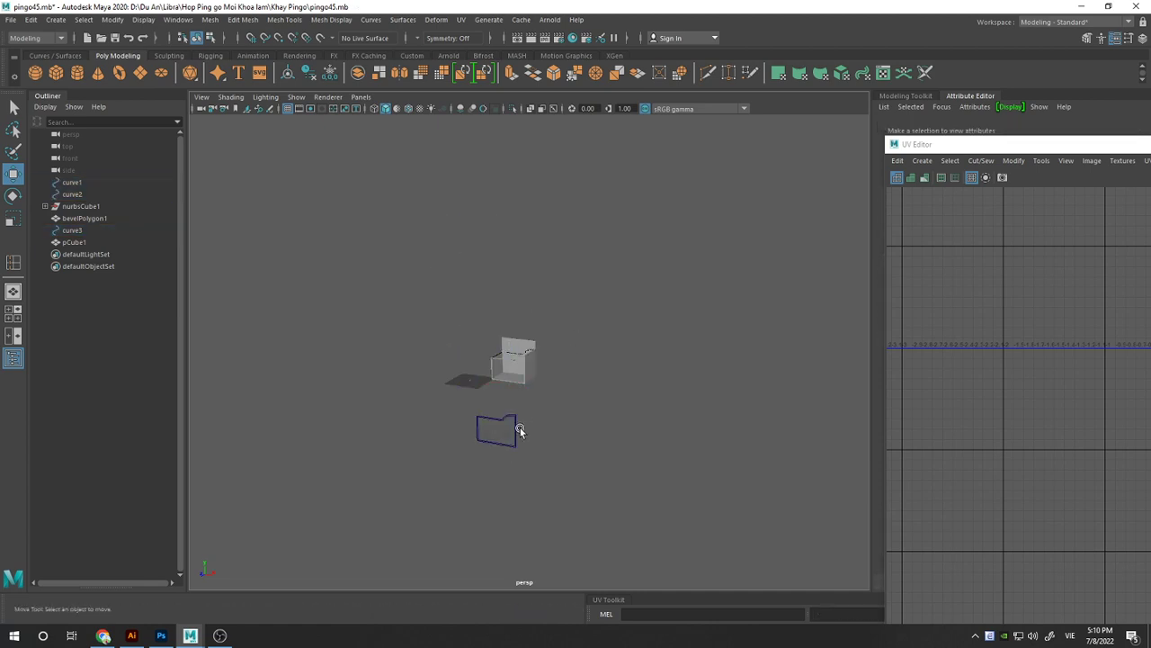
drag(563, 415, 561, 415)
click(514, 425)
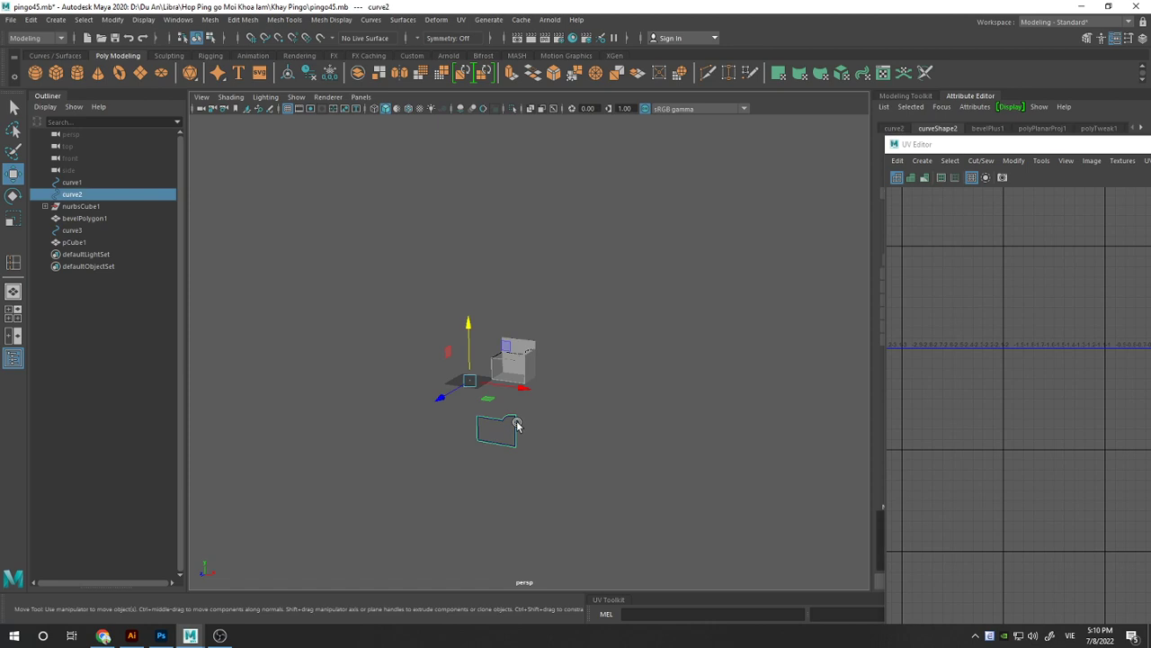
click(55, 55)
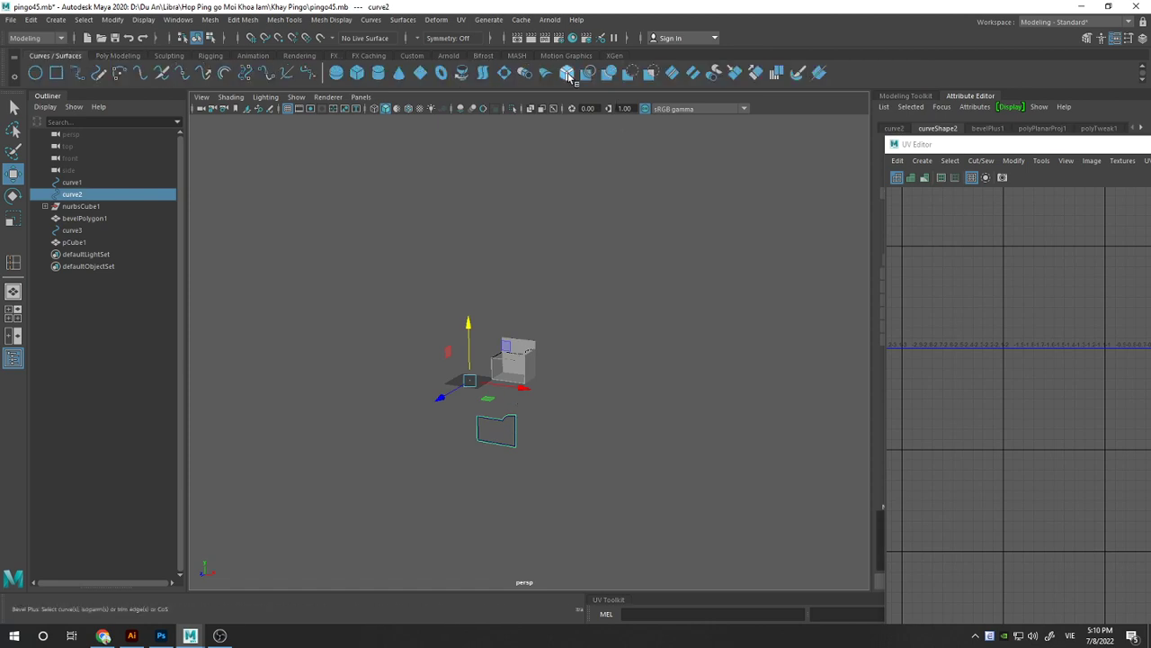
Move bevelPolygon2 off its curve and position it at the tray's front.
scroll(504, 434, up, 3)
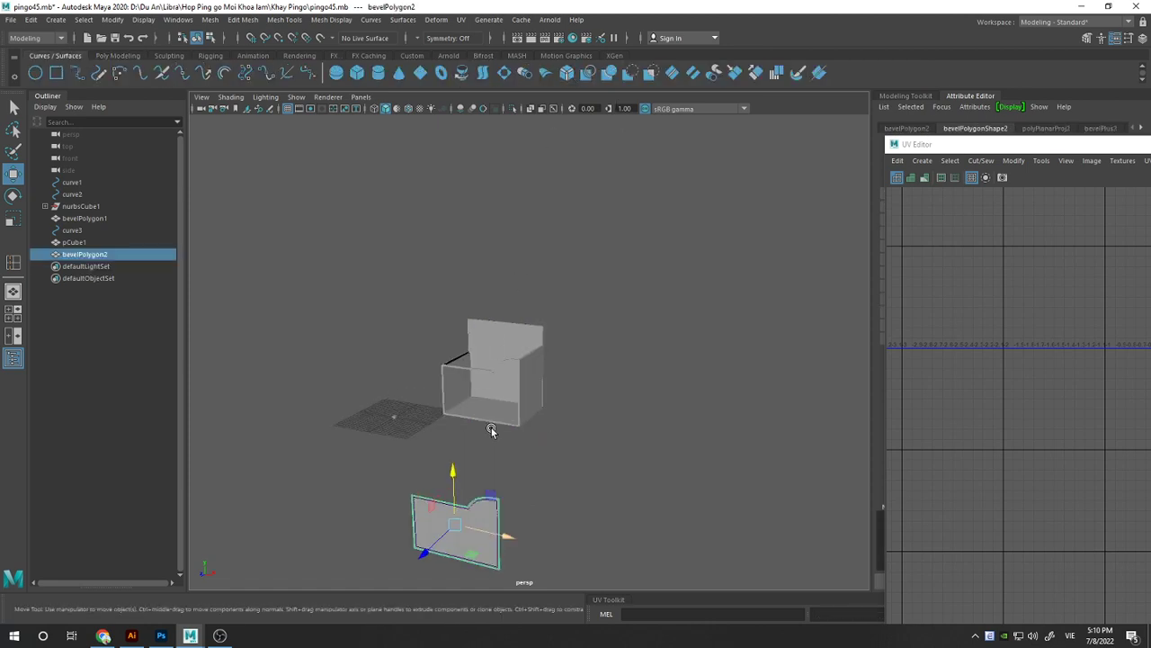
mouse_move(450, 567)
mouse_down()
mouse_move(517, 506)
mouse_move(529, 390)
mouse_move(448, 389)
mouse_move(617, 399)
mouse_up()
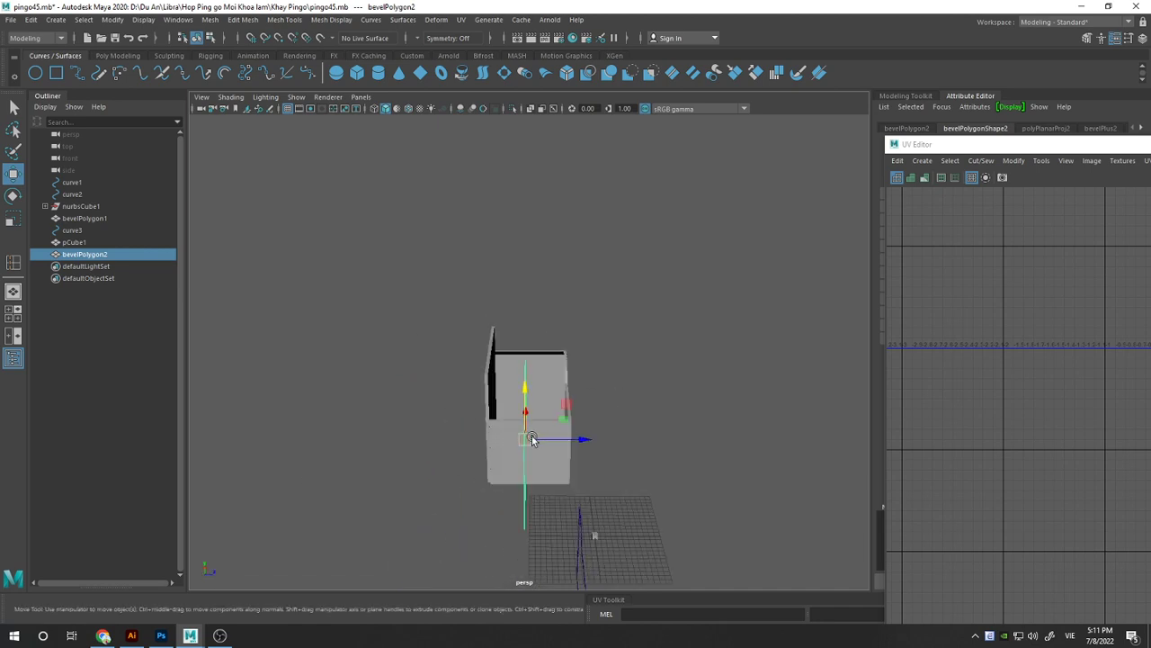
mouse_move(533, 437)
mouse_down()
mouse_move(617, 439)
mouse_move(545, 465)
mouse_move(545, 423)
mouse_up()
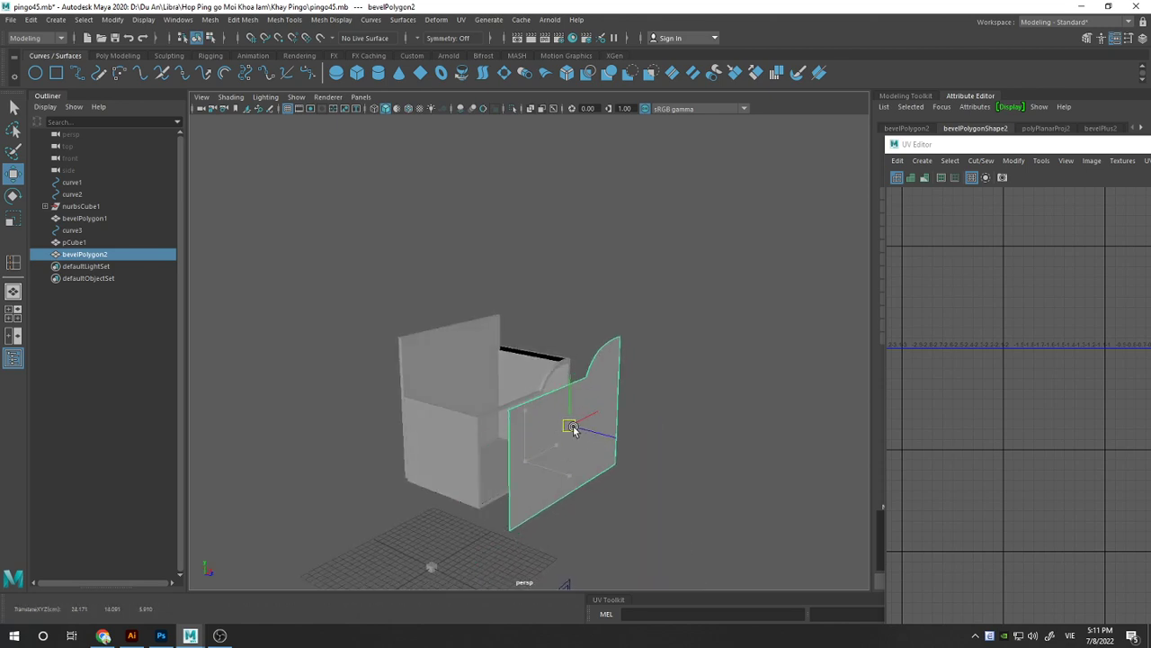
scroll(554, 423, up, 3)
scroll(554, 424, down, 3)
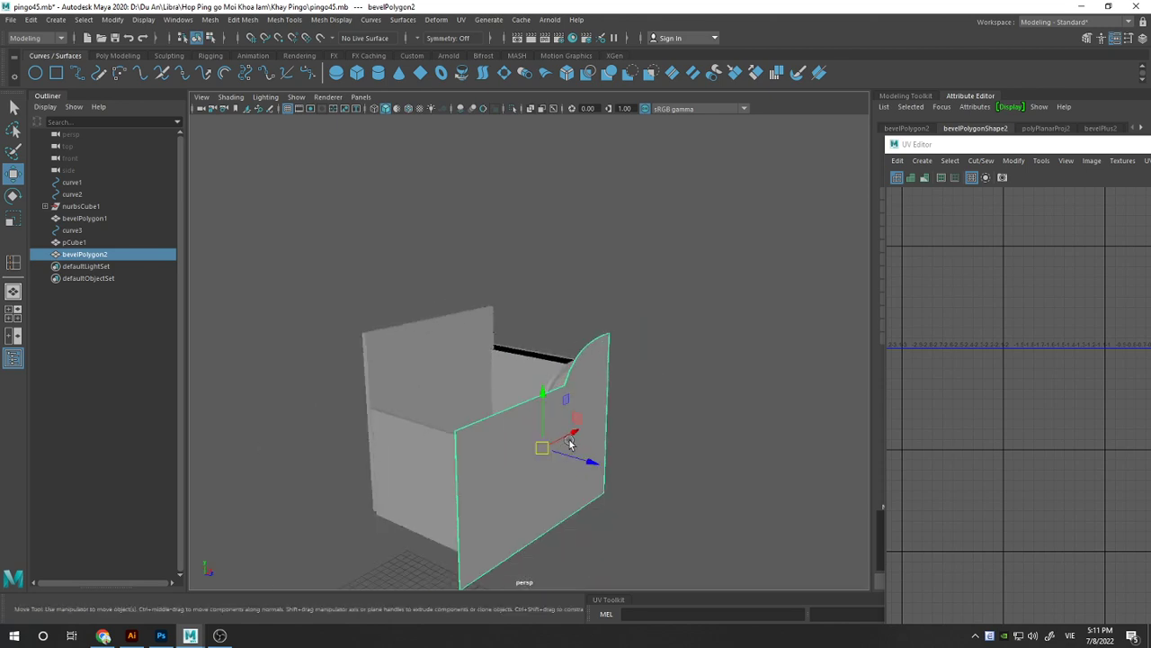
mouse_move(569, 443)
mouse_down()
mouse_move(545, 452)
mouse_move(517, 433)
mouse_up()
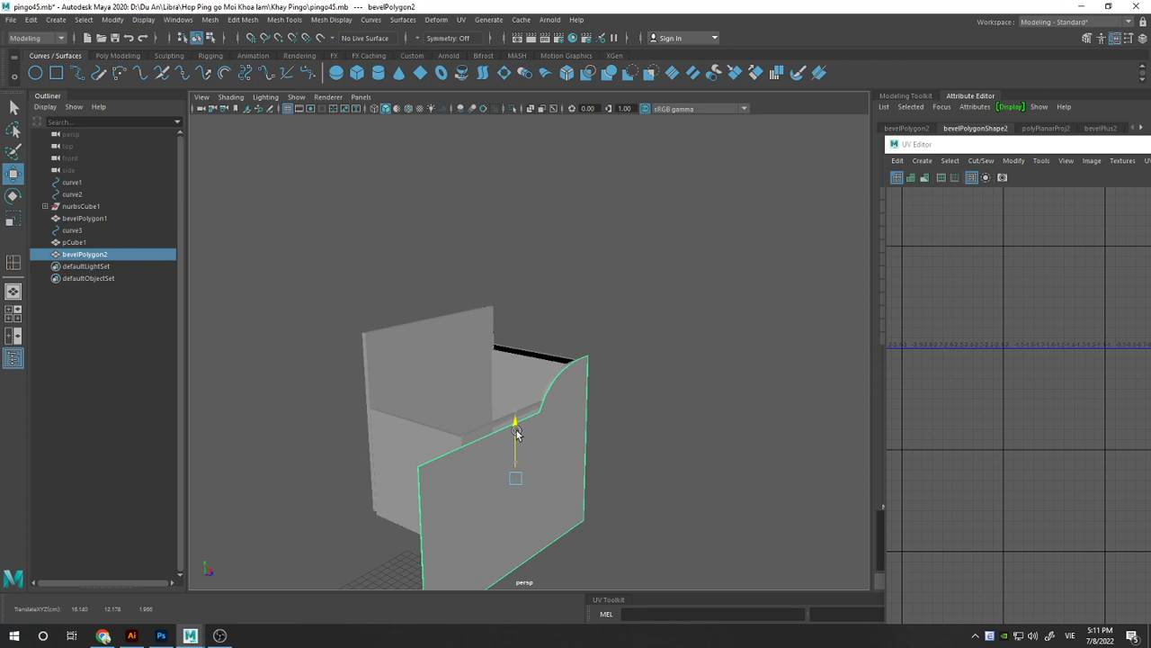
Shrink the front panel to about 0.8, raise it slightly, then bring OBS Studio forward.
key(r)
mouse_move(526, 487)
mouse_down()
mouse_move(498, 479)
mouse_move(516, 432)
mouse_move(594, 419)
mouse_move(531, 430)
mouse_move(548, 440)
mouse_move(514, 452)
mouse_up()
key(w)
key(r)
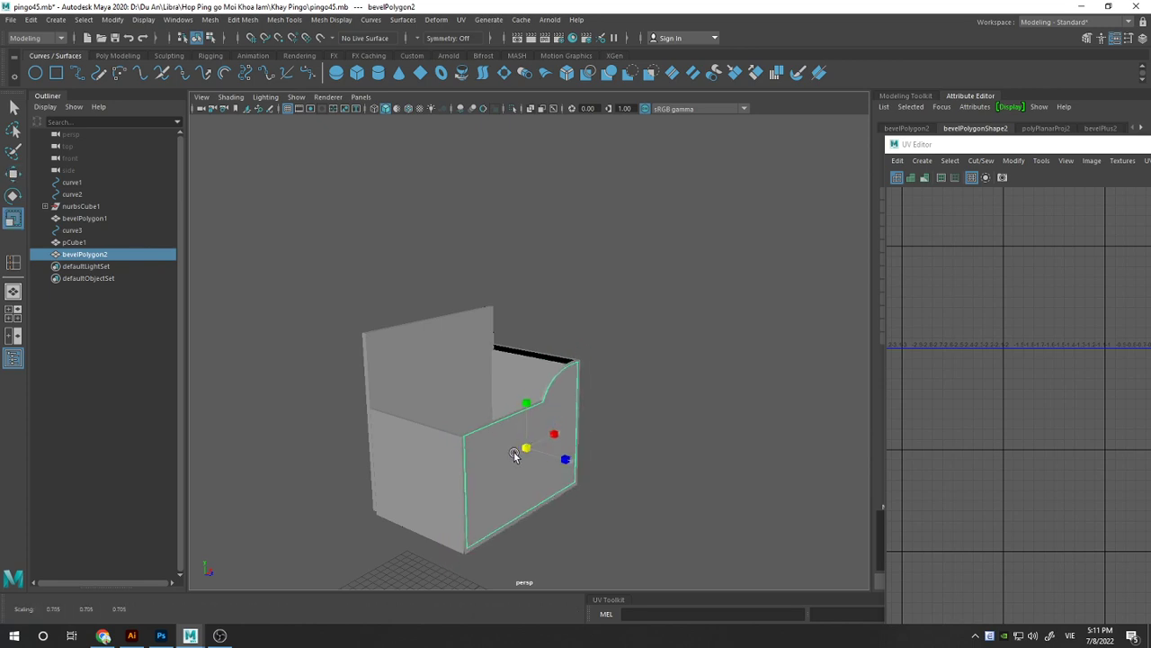
click(601, 455)
mouse_move(601, 455)
alt+mouse_down()
mouse_move(635, 455)
mouse_move(512, 430)
mouse_move(633, 461)
alt+mouse_up()
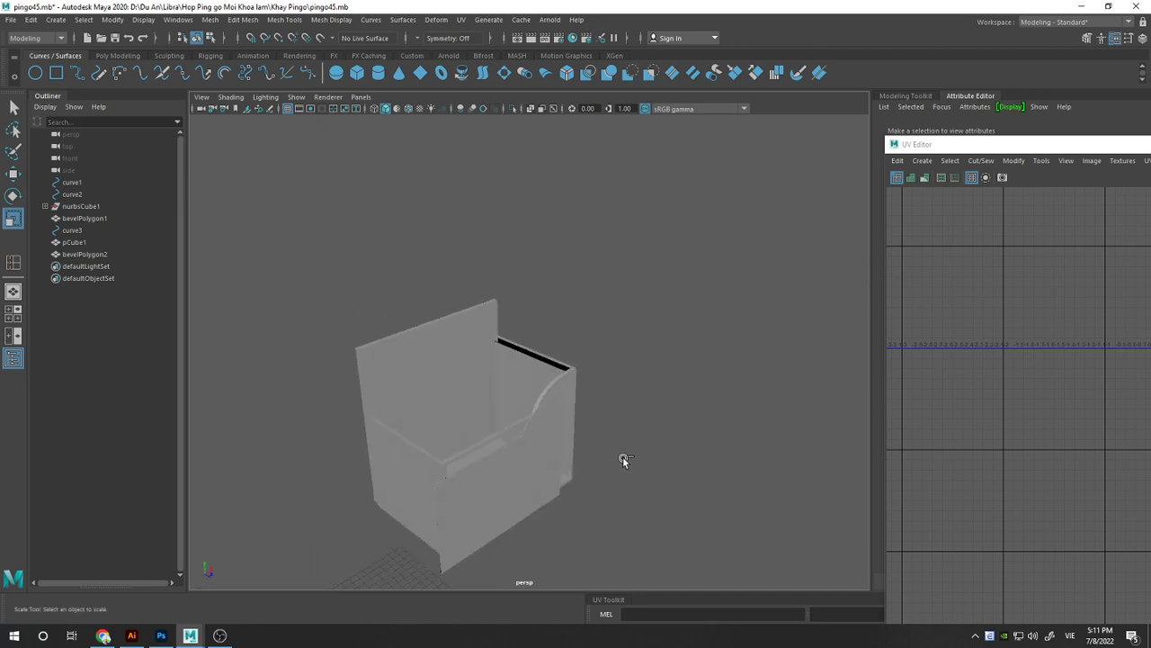
click(220, 635)
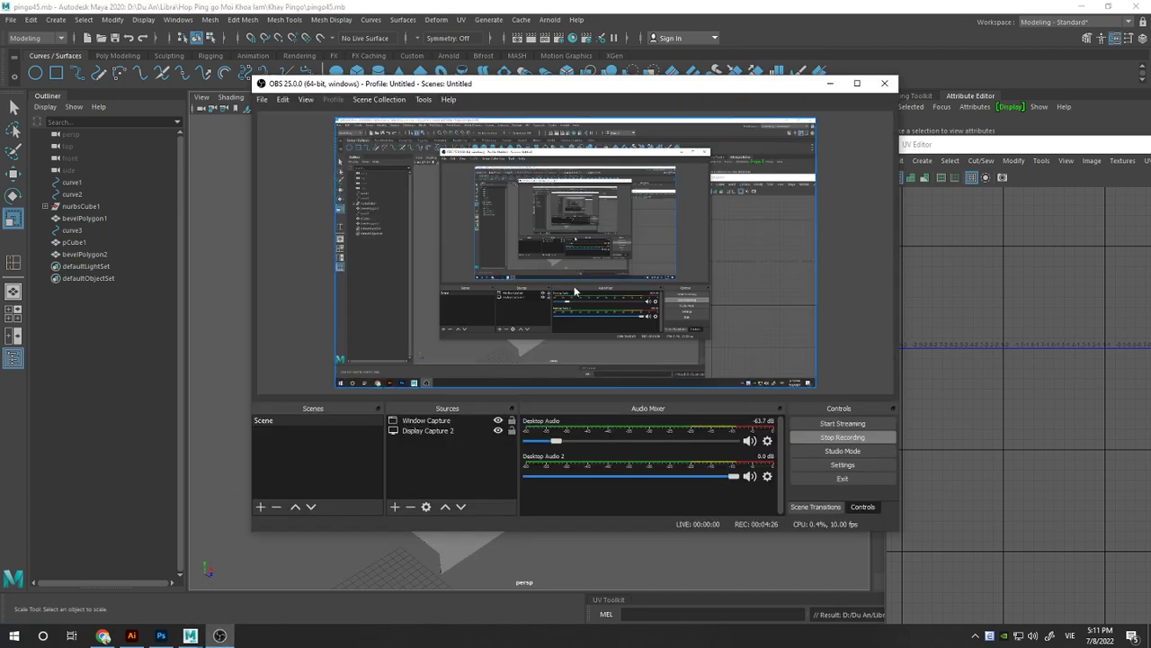